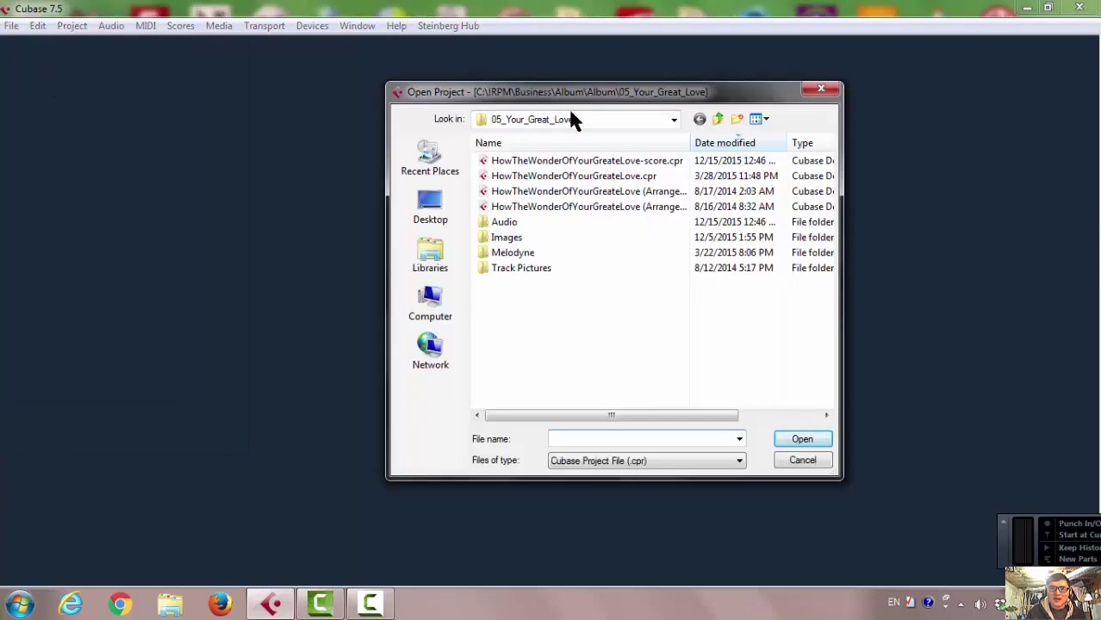
Step: Go up to the Album folder, enter 10_Psalm_93, and open Psalm93-c.cpr
left_click(674, 119)
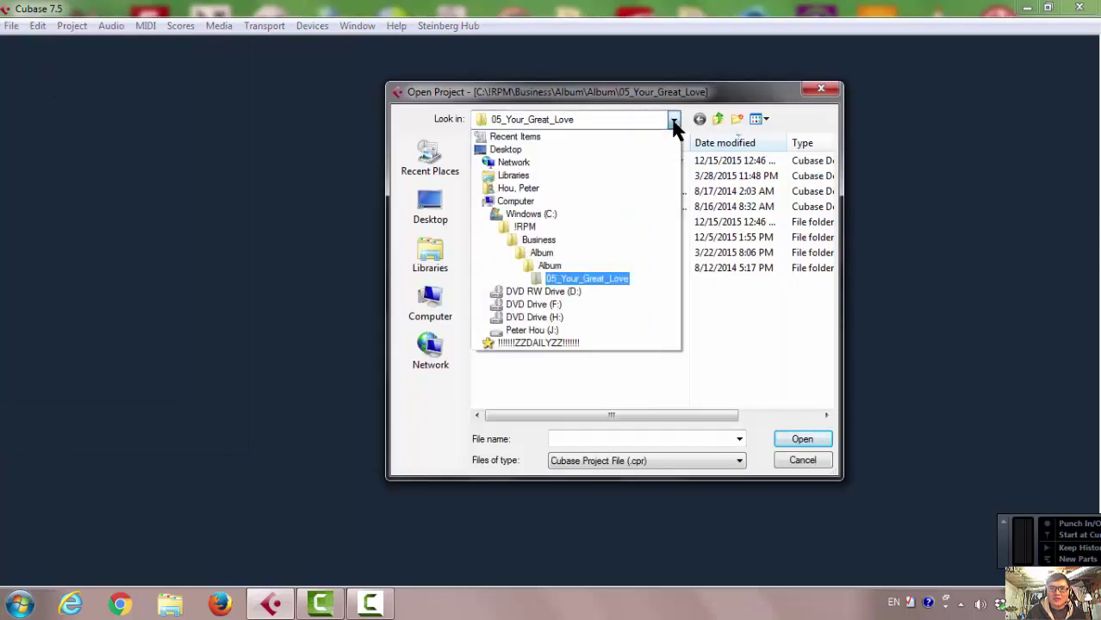
left_click(551, 263)
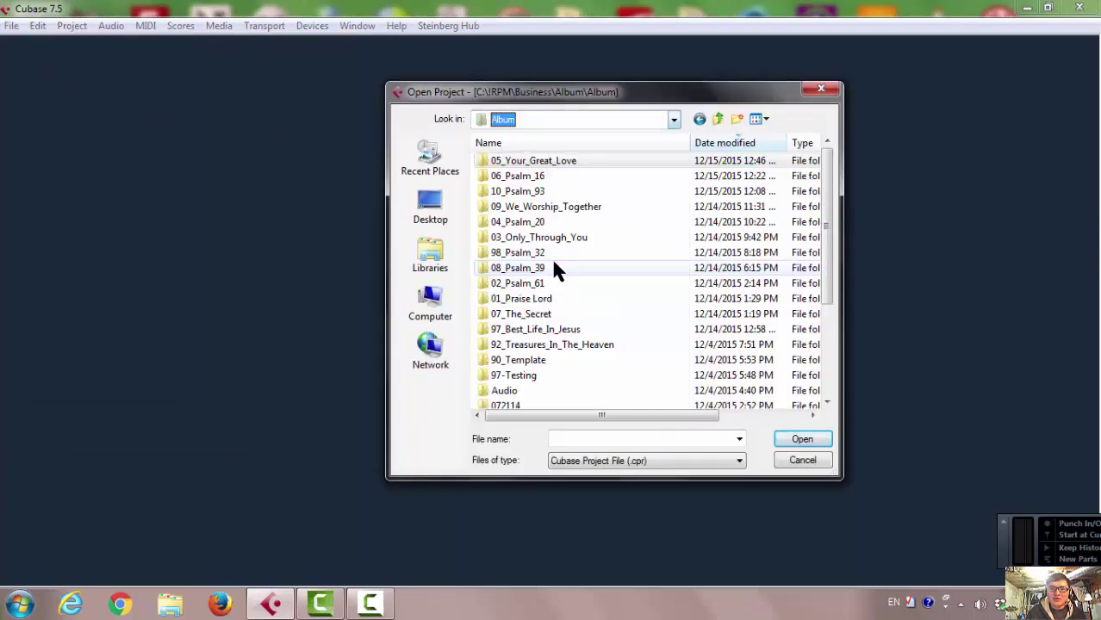
left_click(541, 195)
double_click(543, 195)
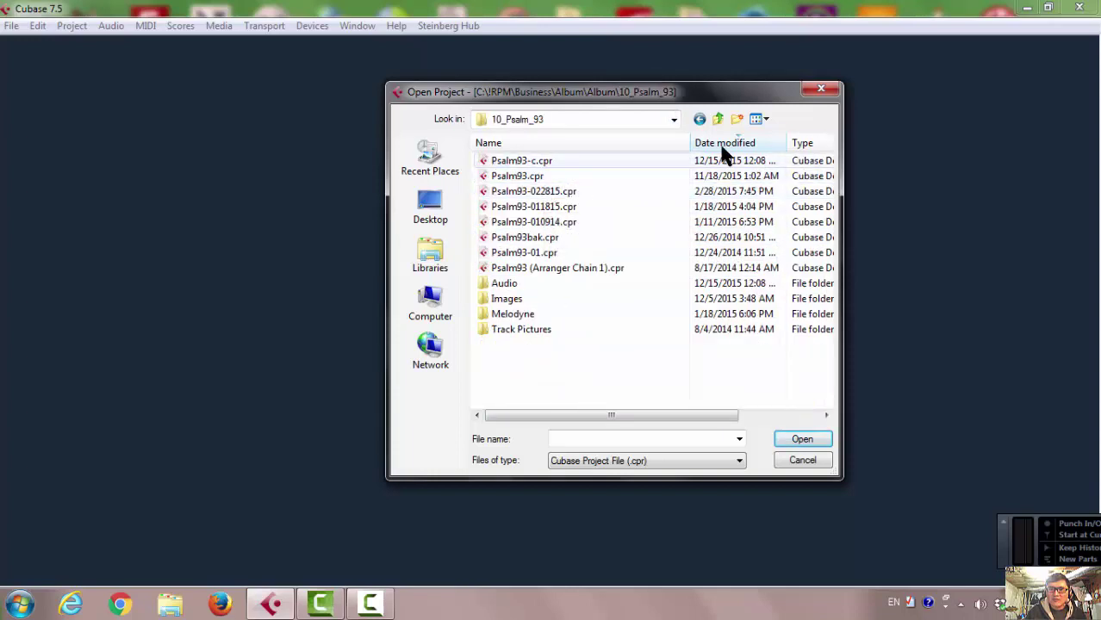
left_click(732, 143)
left_click(732, 143)
left_click(532, 162)
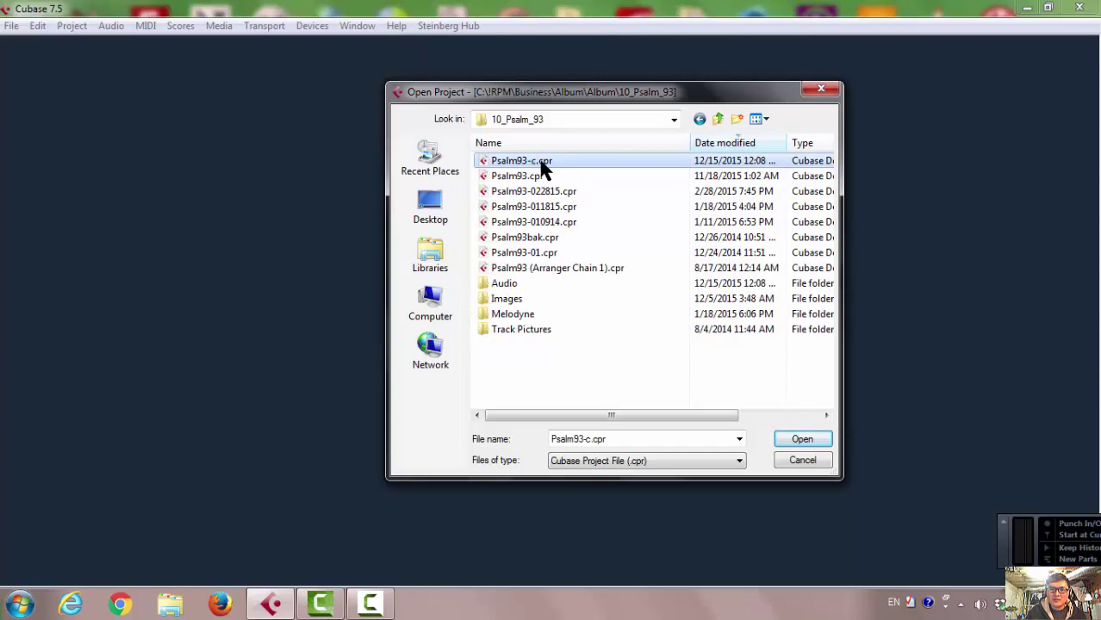
double_click(544, 167)
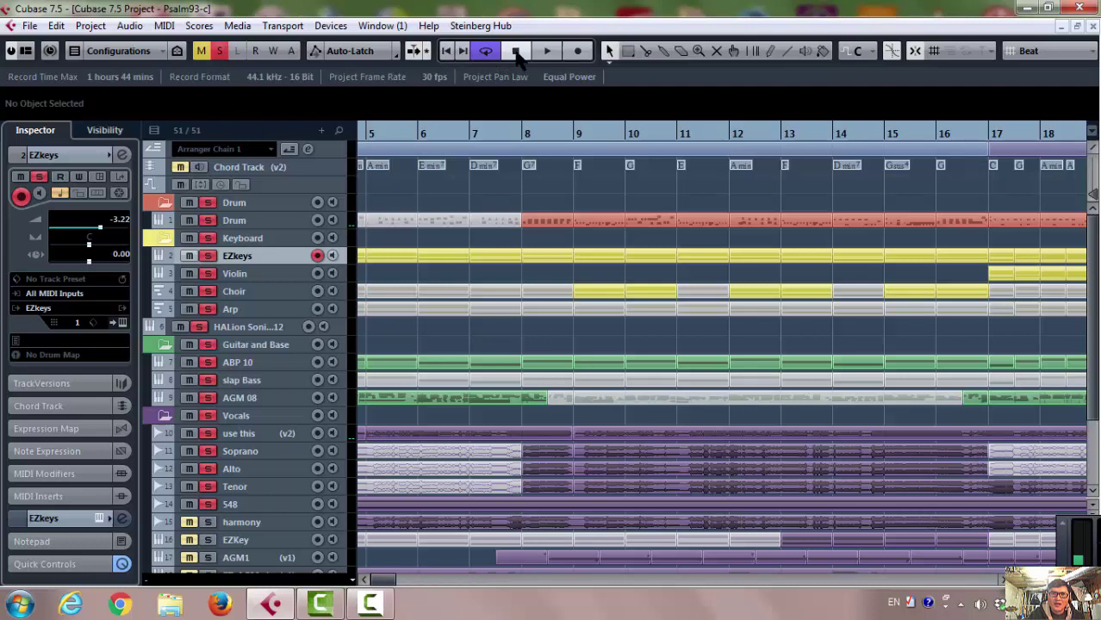
Step: Scroll back to bar 1 and play the arrangement, stopping just past bar 5
left_click_drag(386, 577, 362, 579)
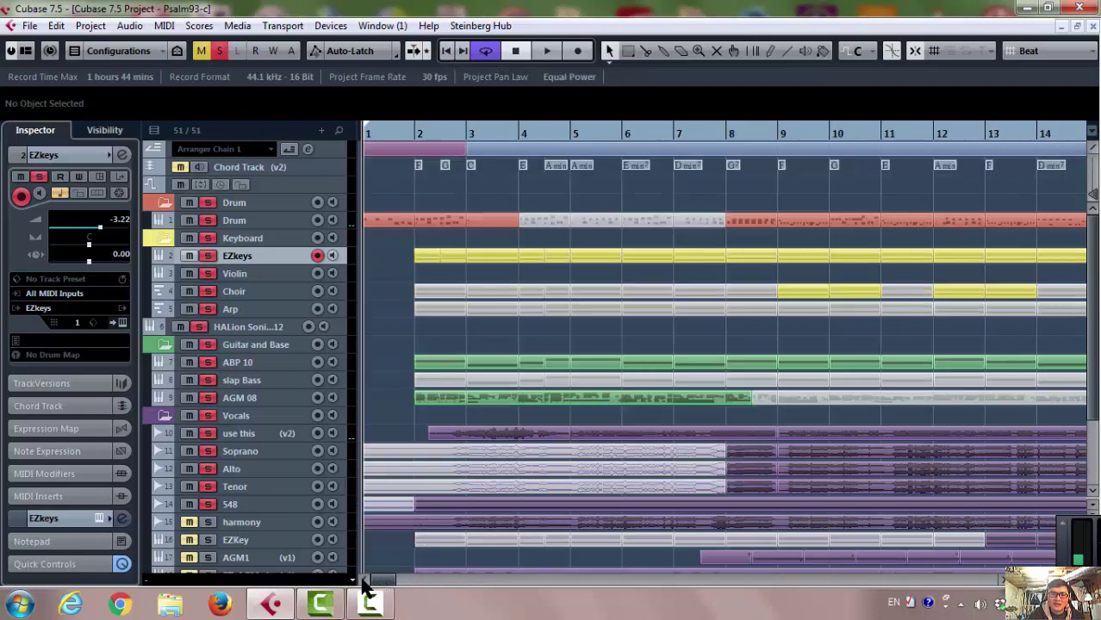
left_click(550, 53)
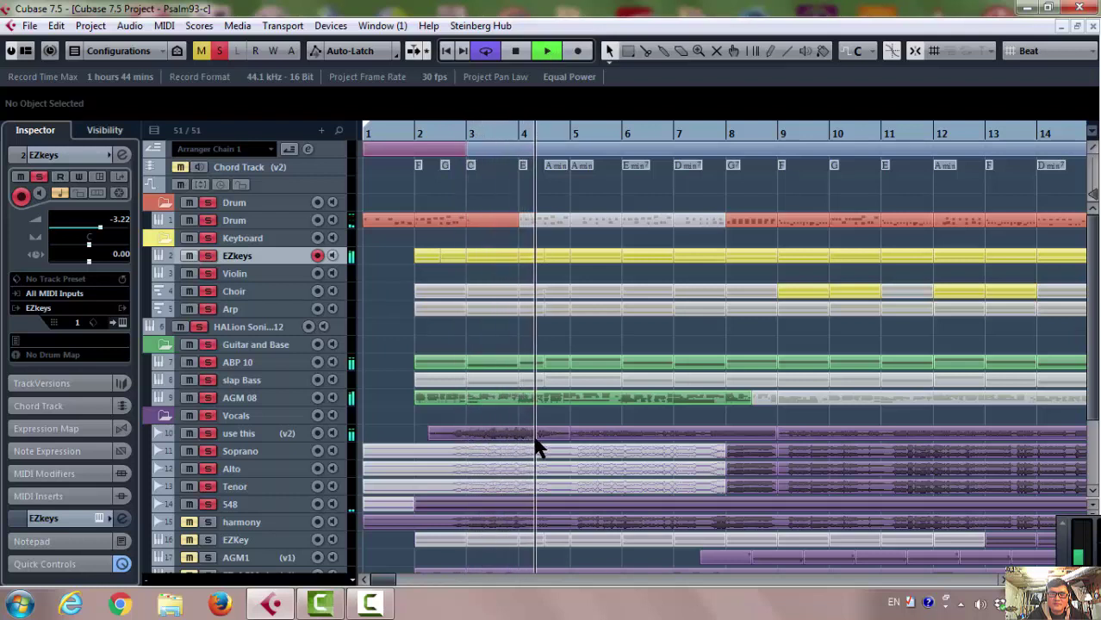
left_click(517, 51)
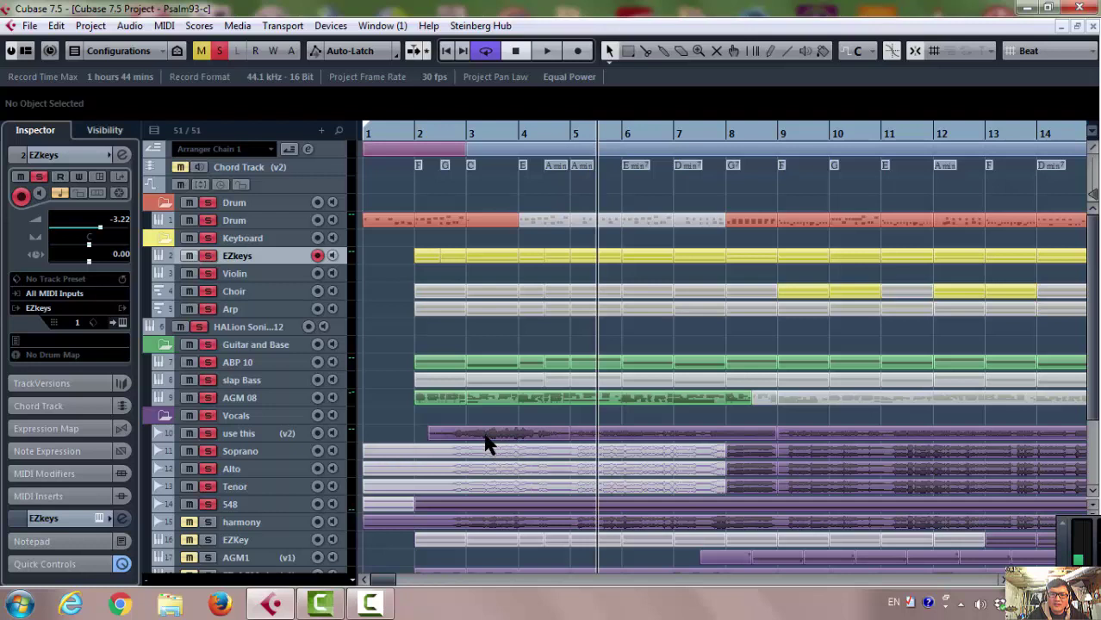
Step: Rename vocal track 'use this' to 'Main Voice' and select its Melodyne insert slot
left_click(268, 437)
double_click(248, 437)
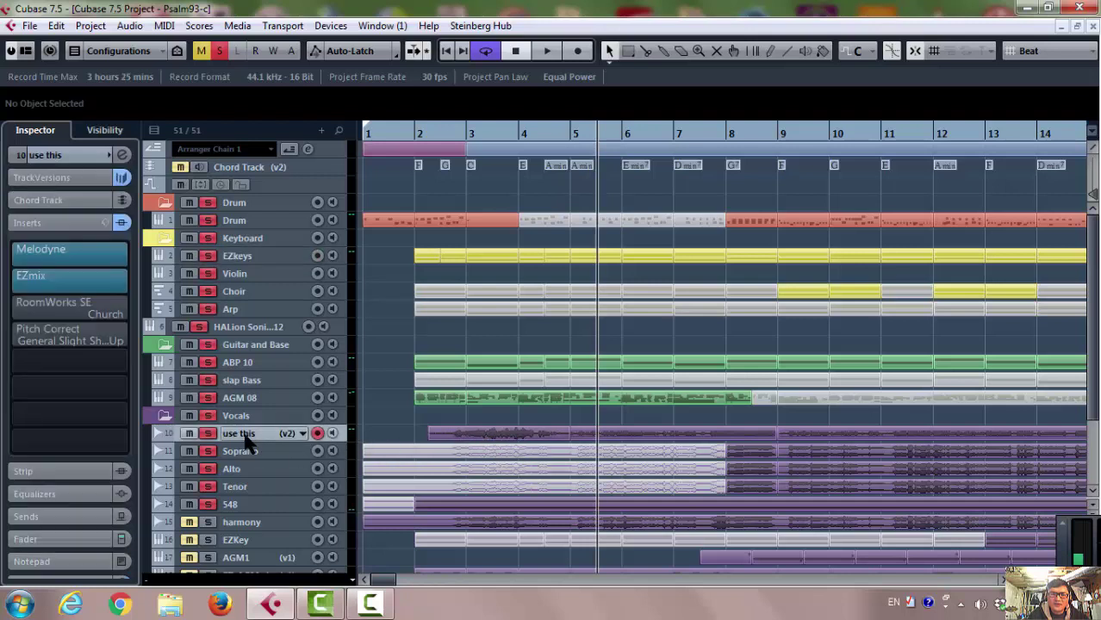
type("Main")
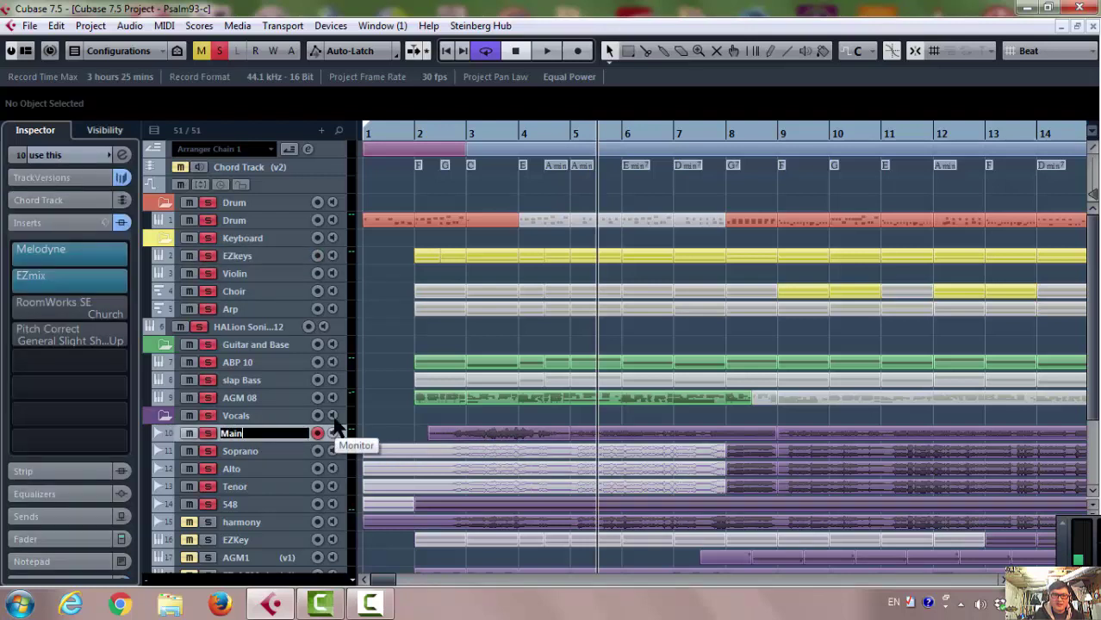
type(" Voice")
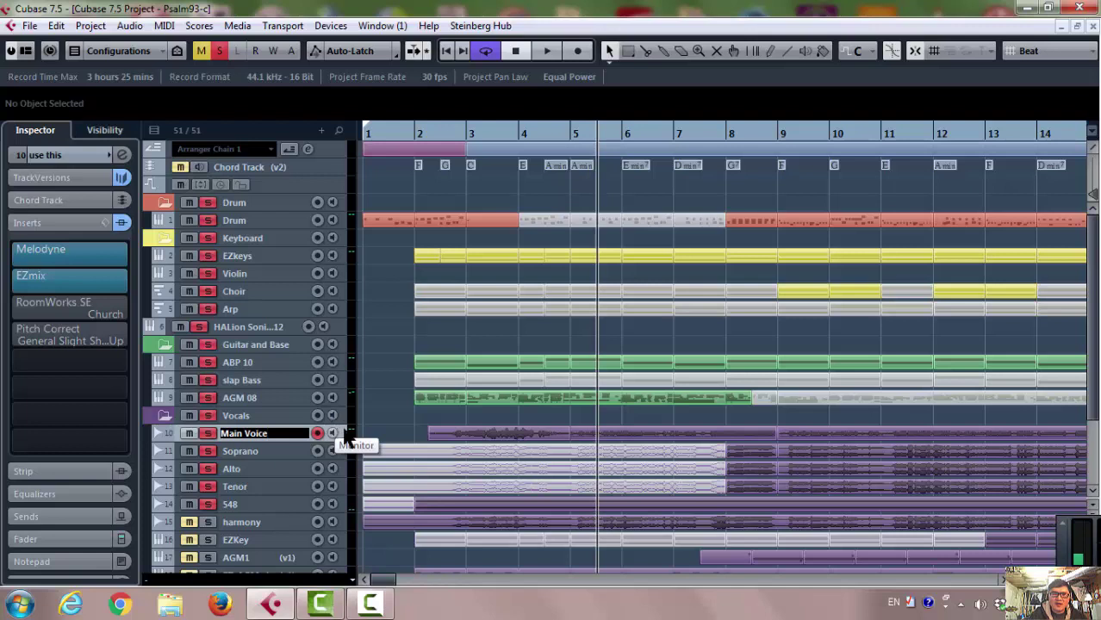
key("Return")
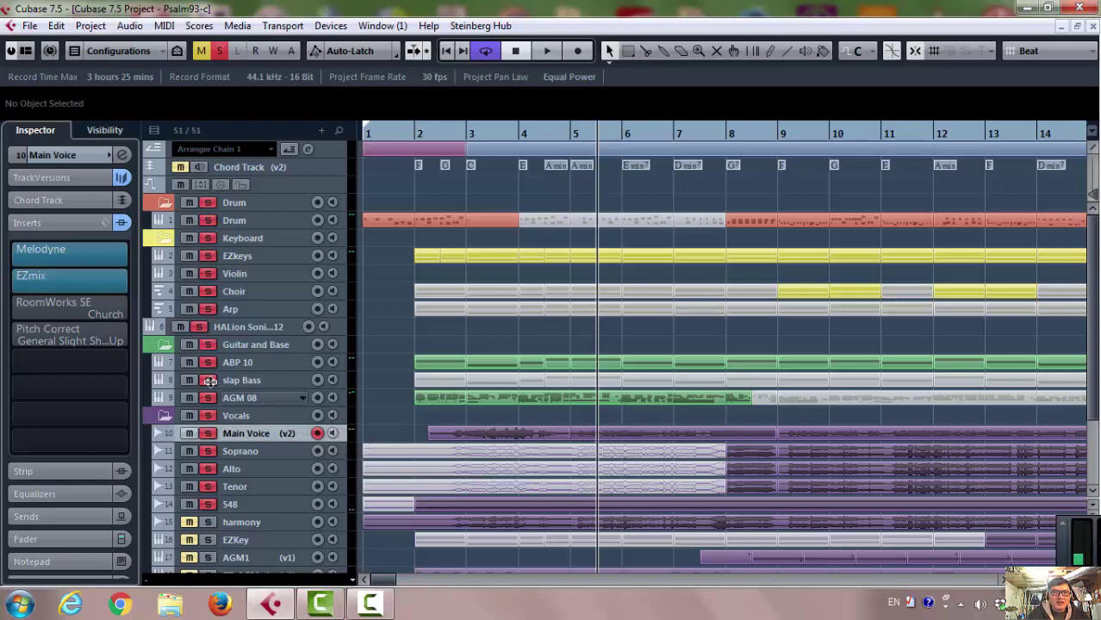
left_click(54, 257)
Step: Open the Melodyne editor for the vocal and position its window on screen
left_click(53, 256)
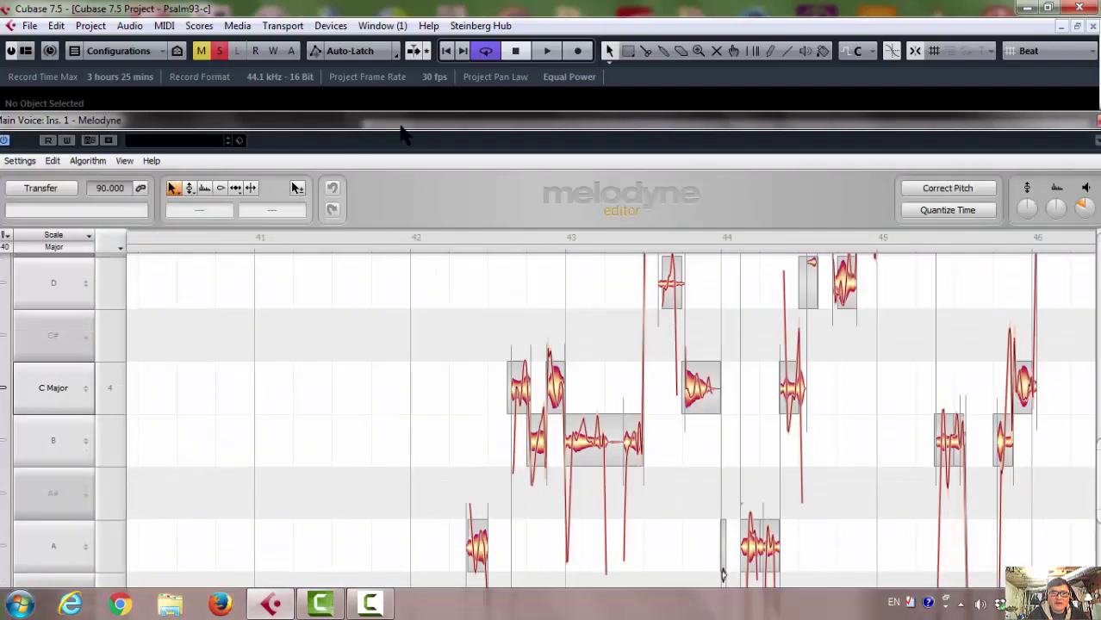
left_click_drag(401, 131, 360, 21)
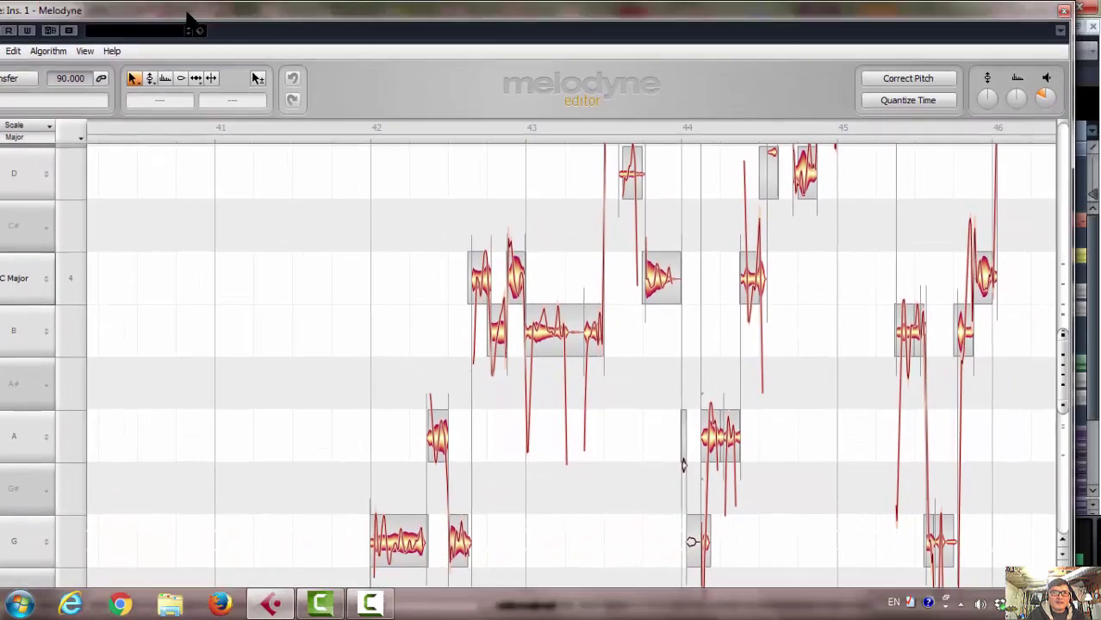
left_click_drag(189, 19, 296, 24)
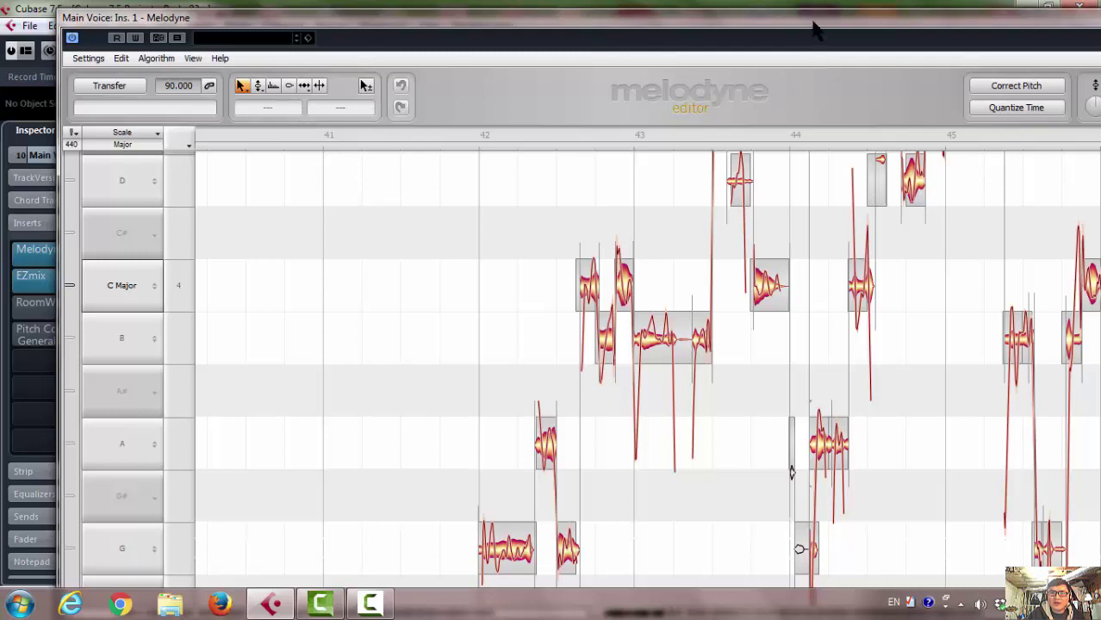
left_click_drag(814, 30, 736, 26)
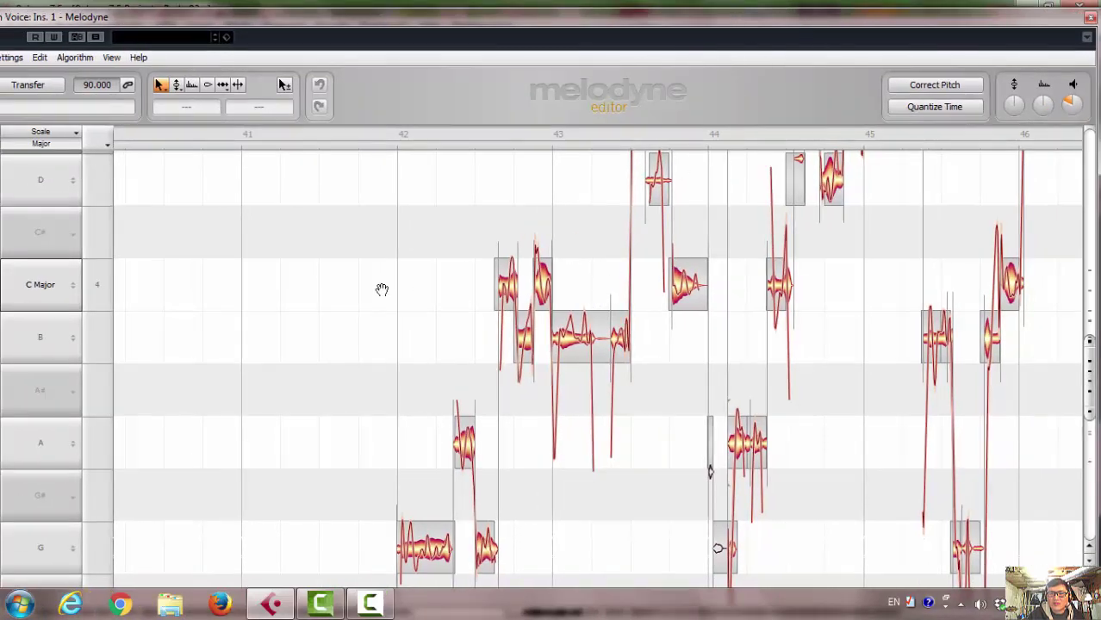
Step: Zoom out on the note grid so bars 41 through 66 are visible
scroll(392, 298, "down", 5)
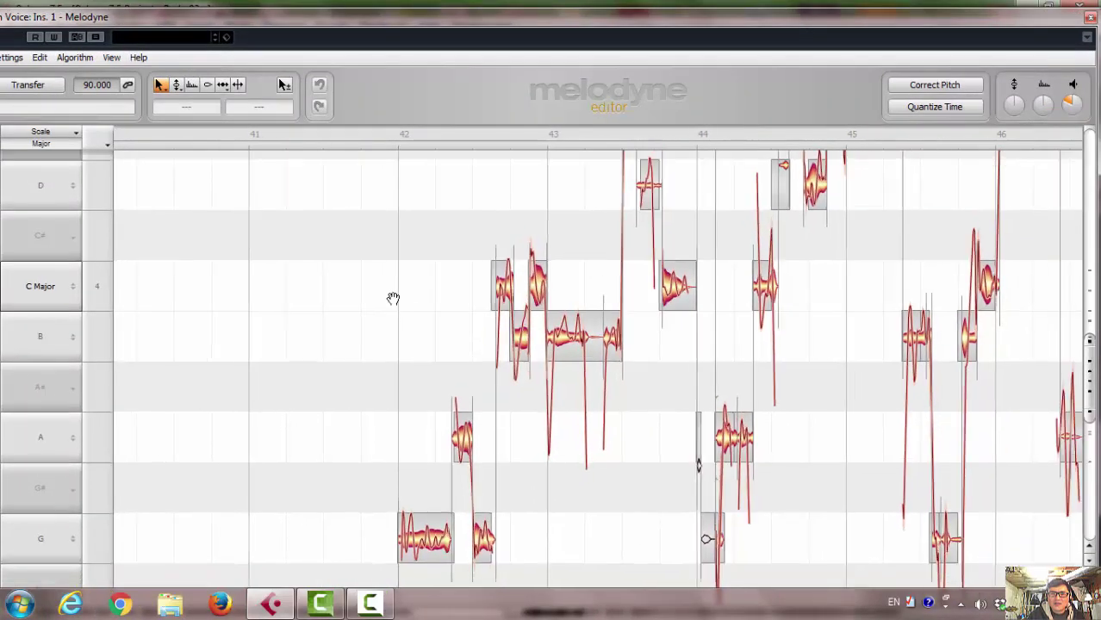
scroll(392, 298, "down", 1)
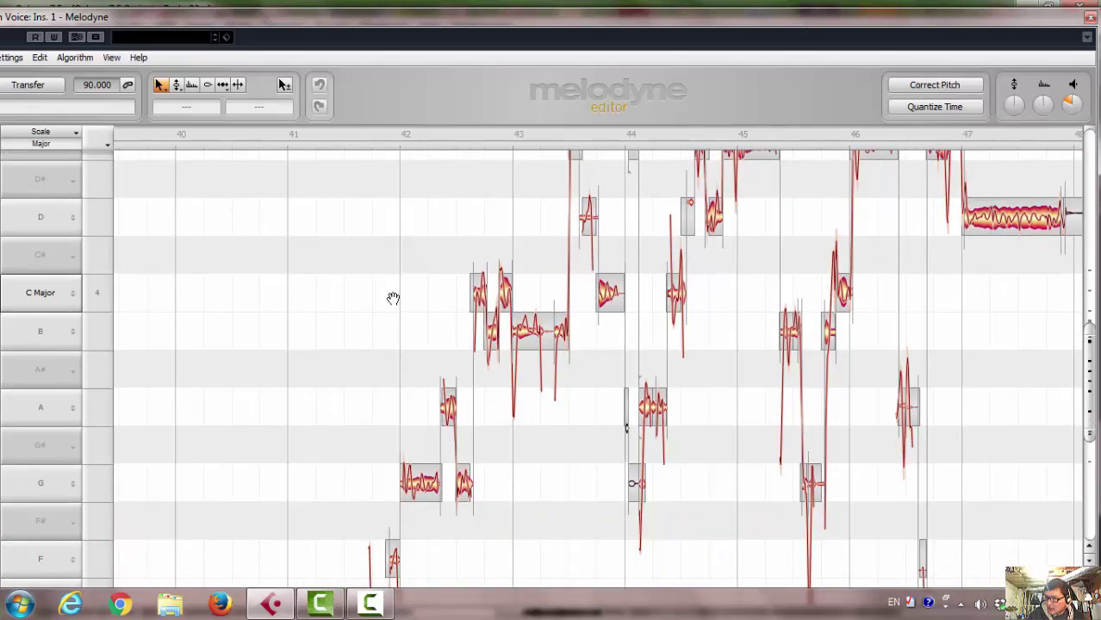
scroll(393, 298, "down", 4)
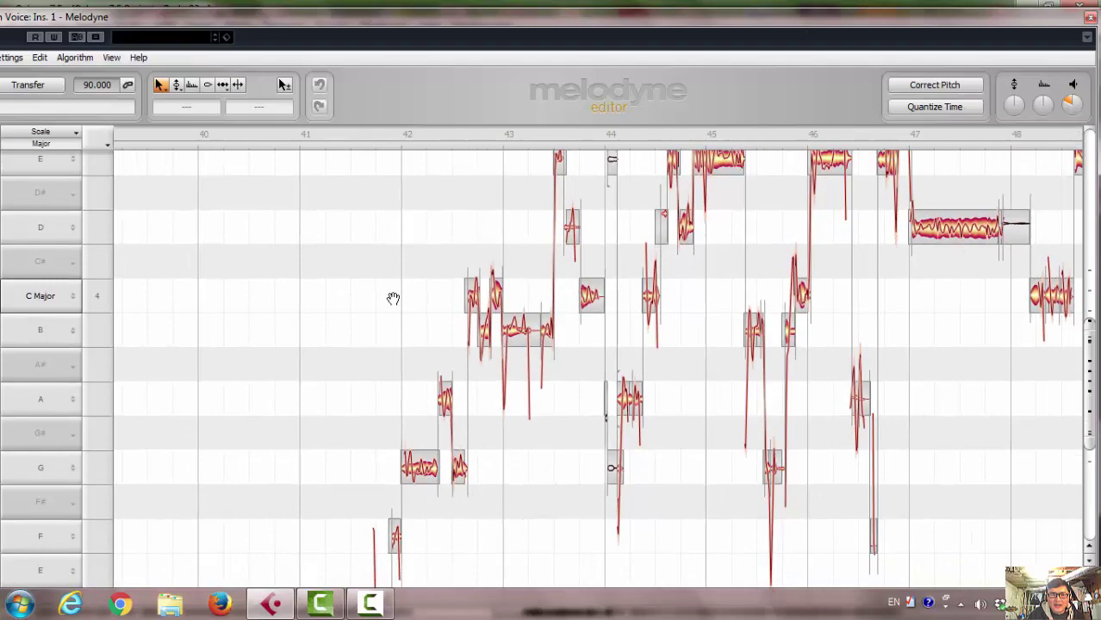
scroll(393, 298, "down", 3)
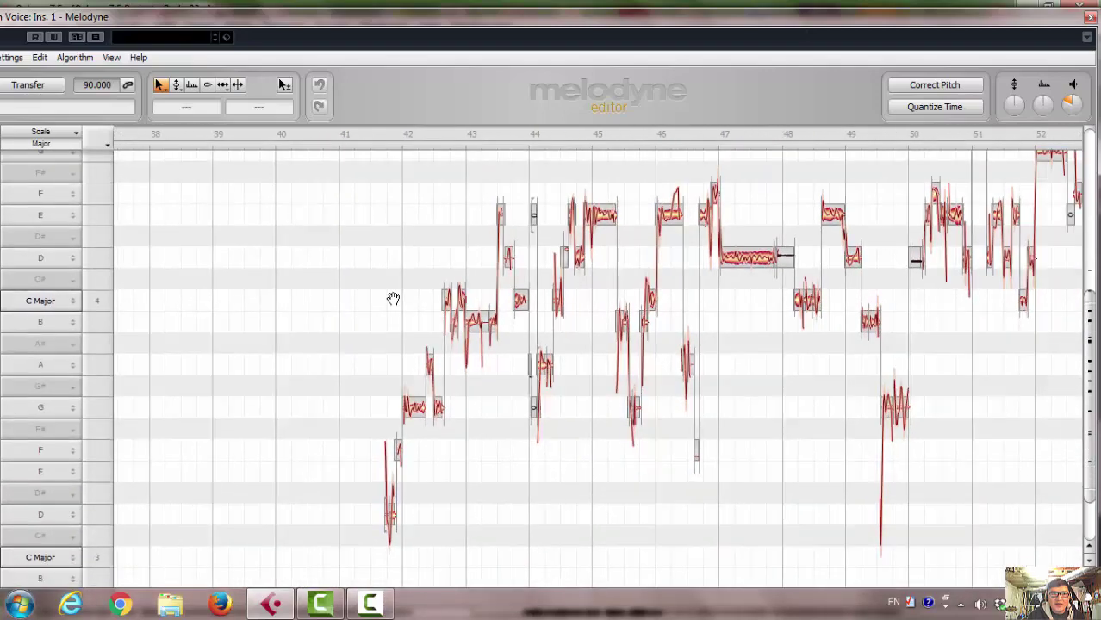
scroll(392, 298, "down", 5)
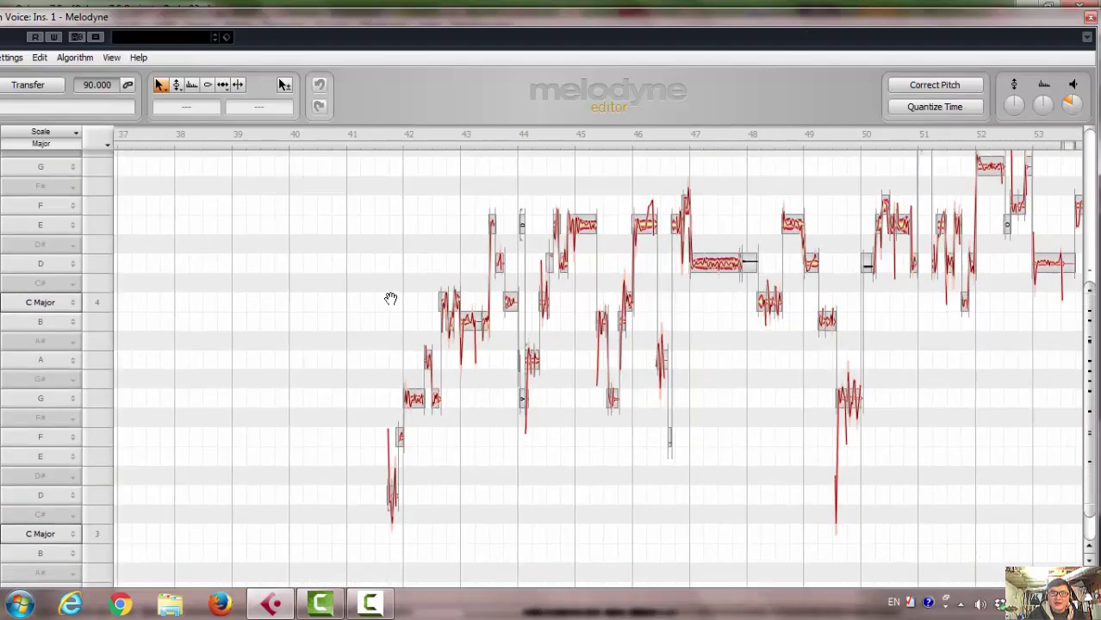
scroll(390, 297, "down", 1)
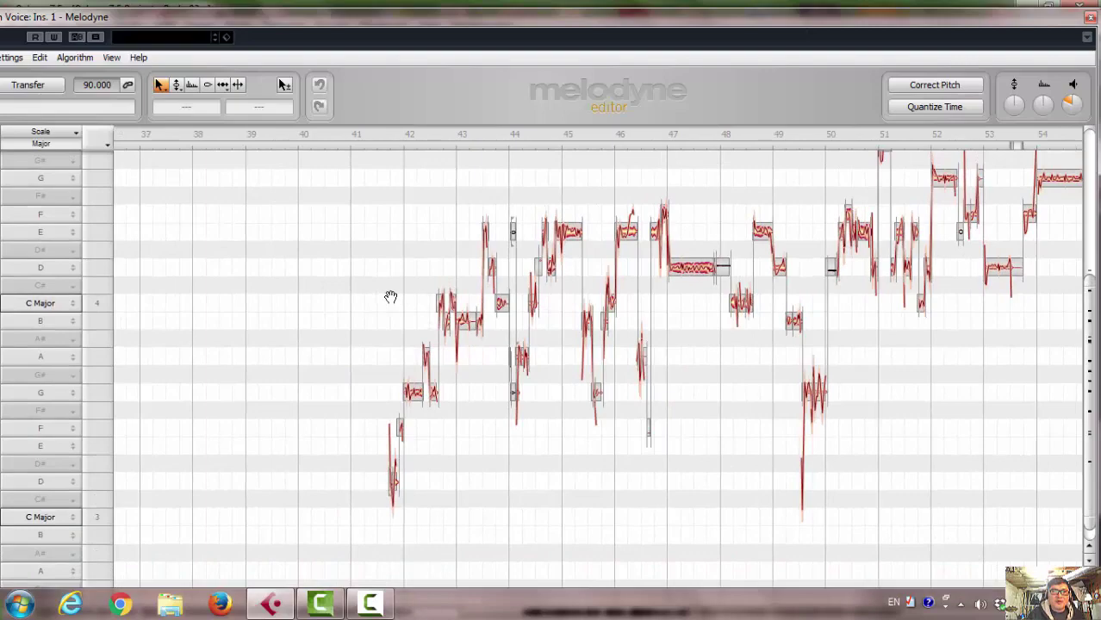
mouse_move(291, 26)
left_mouse_down()
mouse_move(369, 14)
mouse_move(271, 15)
mouse_move(287, 22)
left_mouse_up()
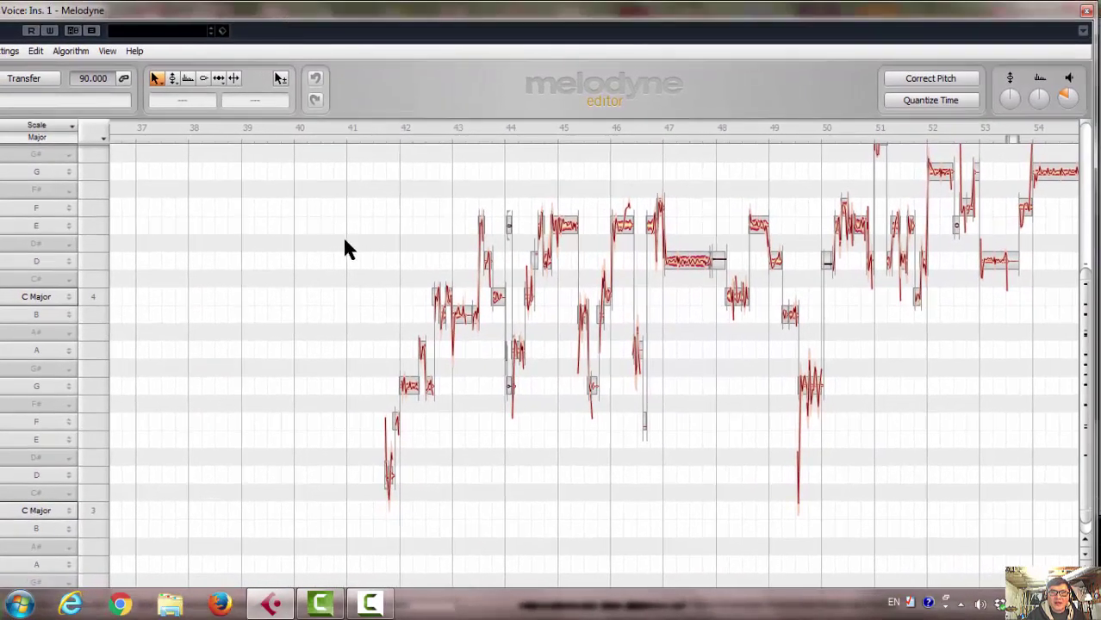
scroll(345, 246, "down", 4)
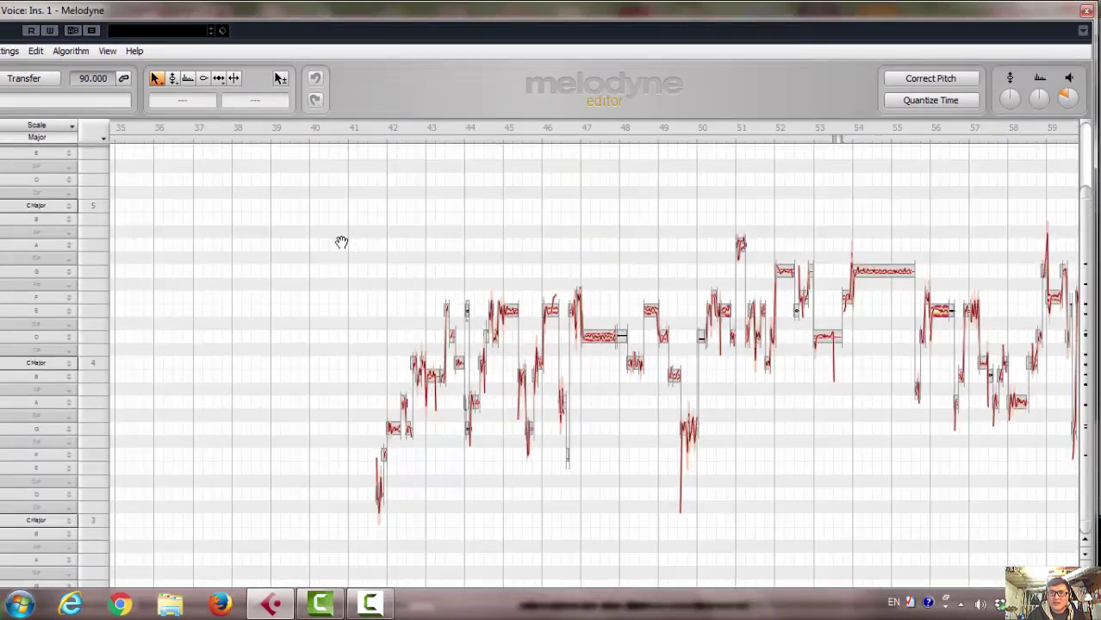
scroll(341, 242, "down", 5)
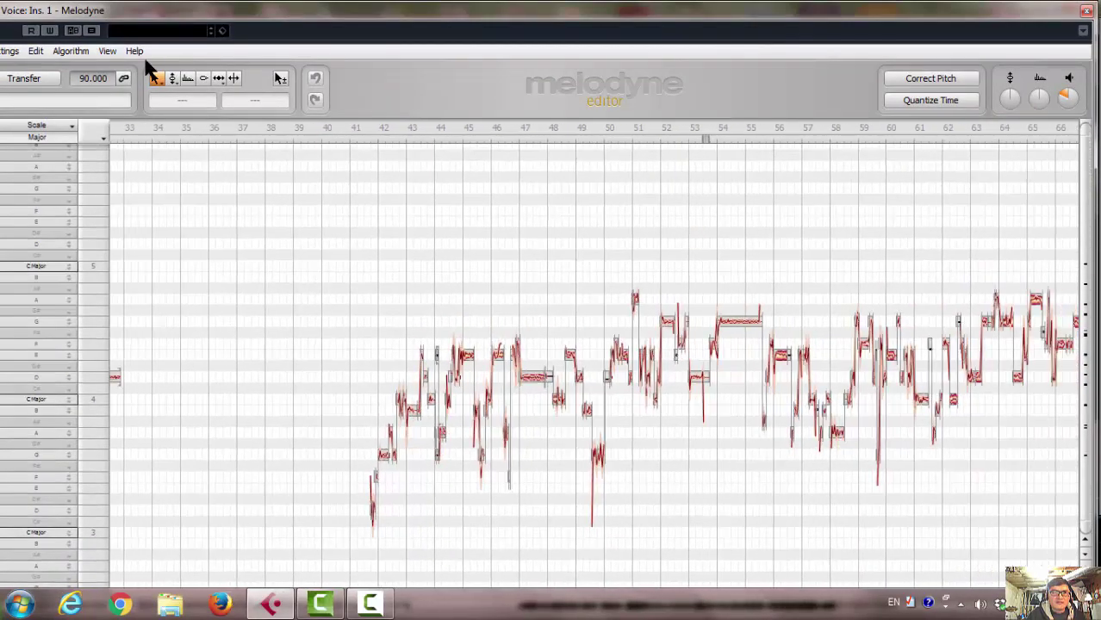
mouse_move(249, 18)
left_mouse_down()
mouse_move(307, 20)
mouse_move(208, 13)
mouse_move(229, 14)
left_mouse_up()
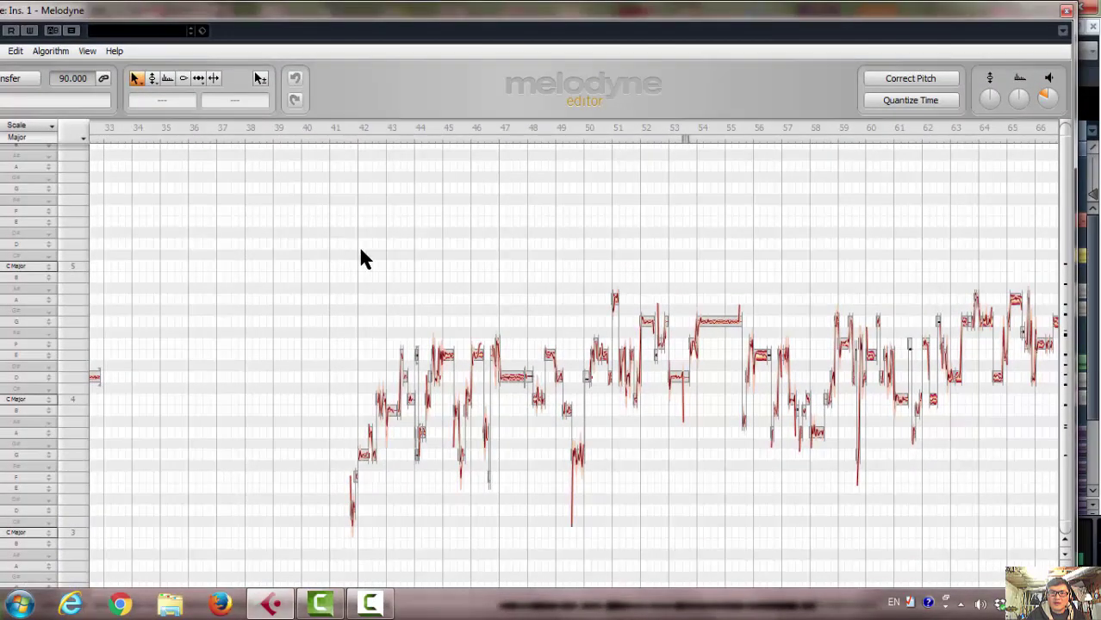
Step: Play the Main Voice take from bar 40, then lower the Melodyne window below the Cubase menus
left_click(295, 129)
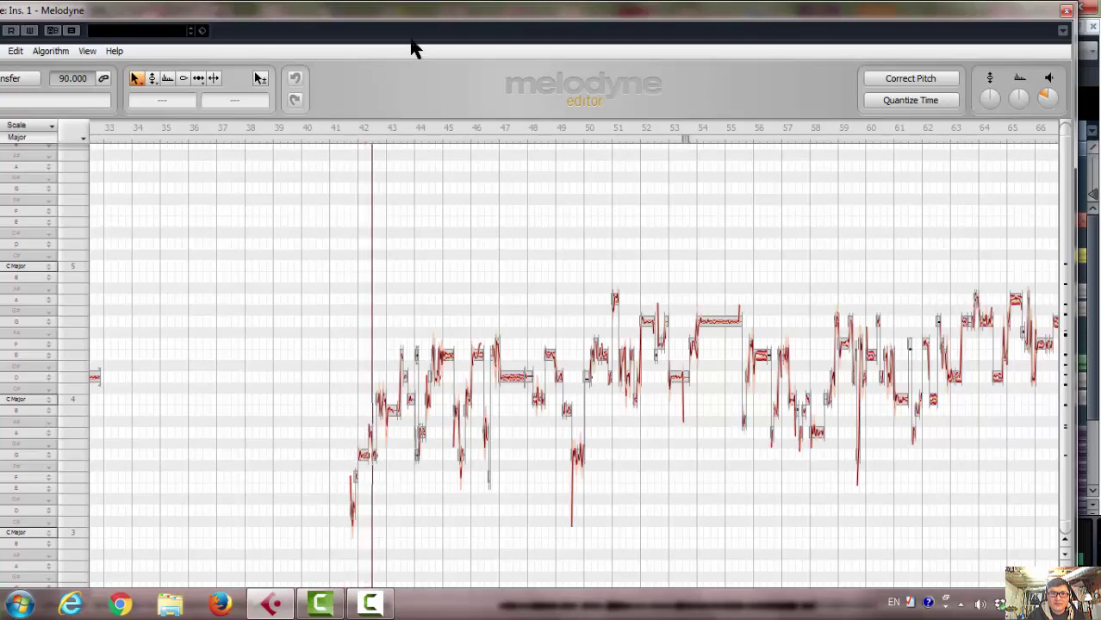
scroll(439, 331, "down", 1)
scroll(439, 331, "up", 3)
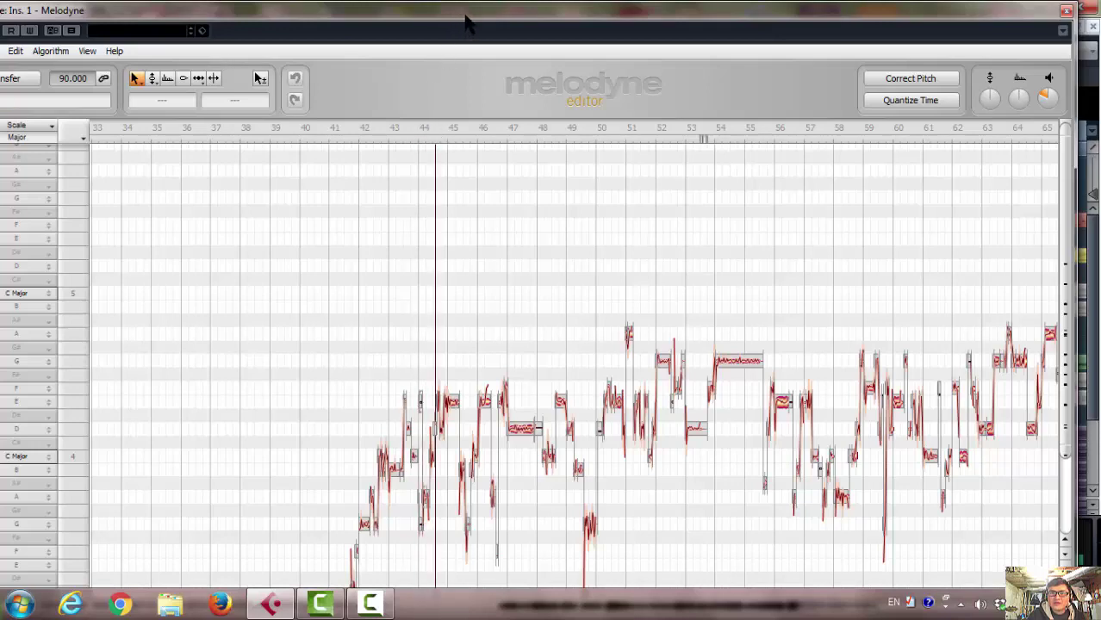
left_click_drag(465, 21, 500, 69)
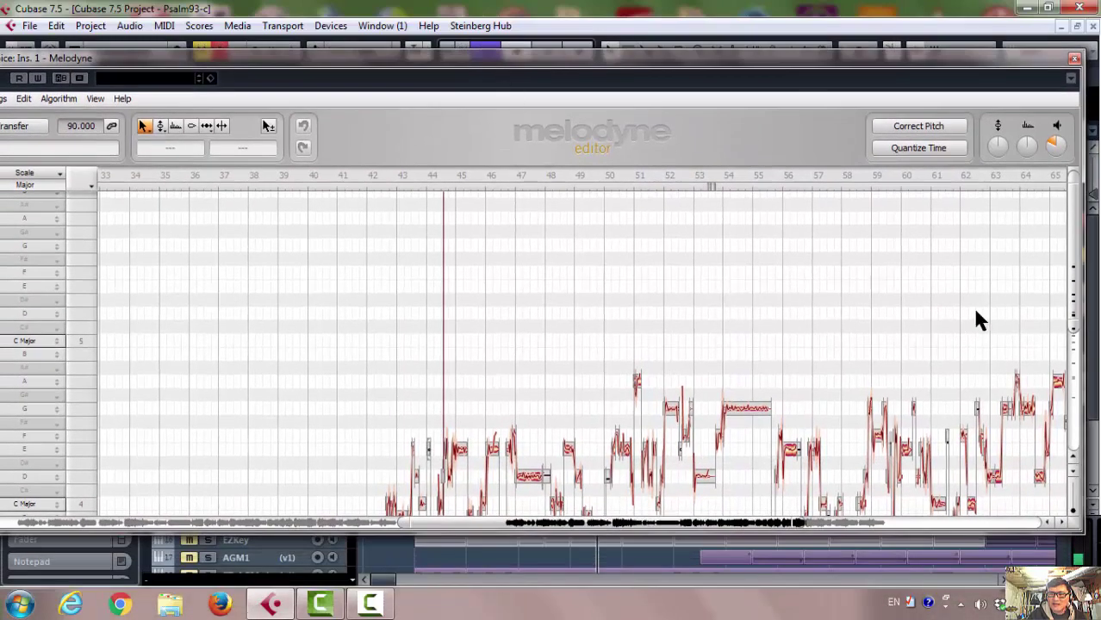
Step: Zoom and scroll the Melodyne note editor back to the opening bars of the take
left_click_drag(1077, 301, 1085, 401)
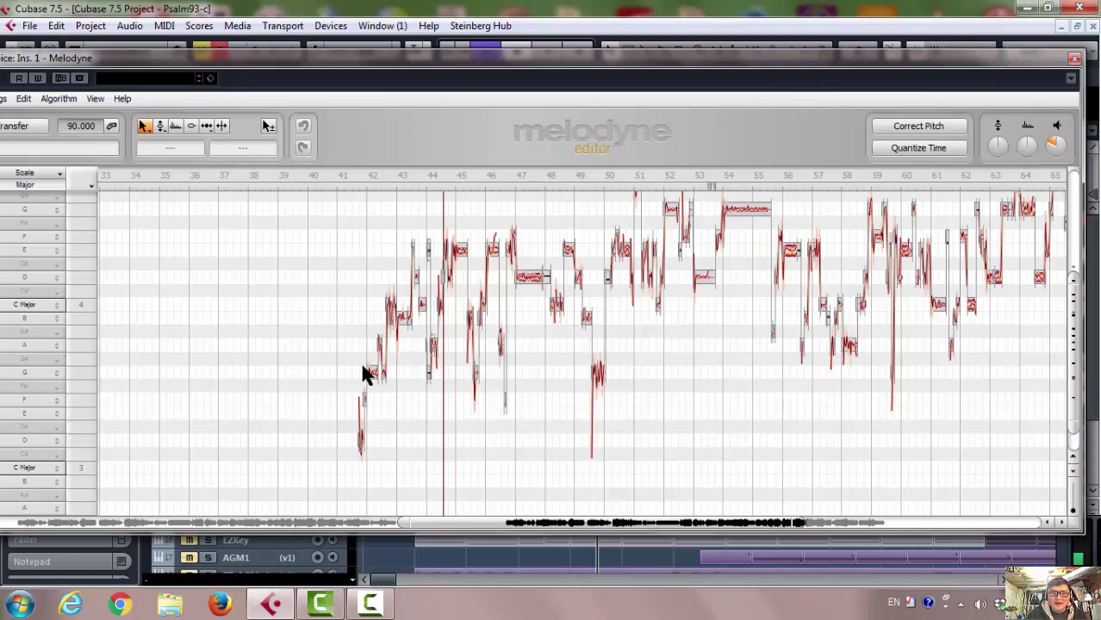
left_click_drag(366, 239, 389, 306)
scroll(390, 304, "up", 3)
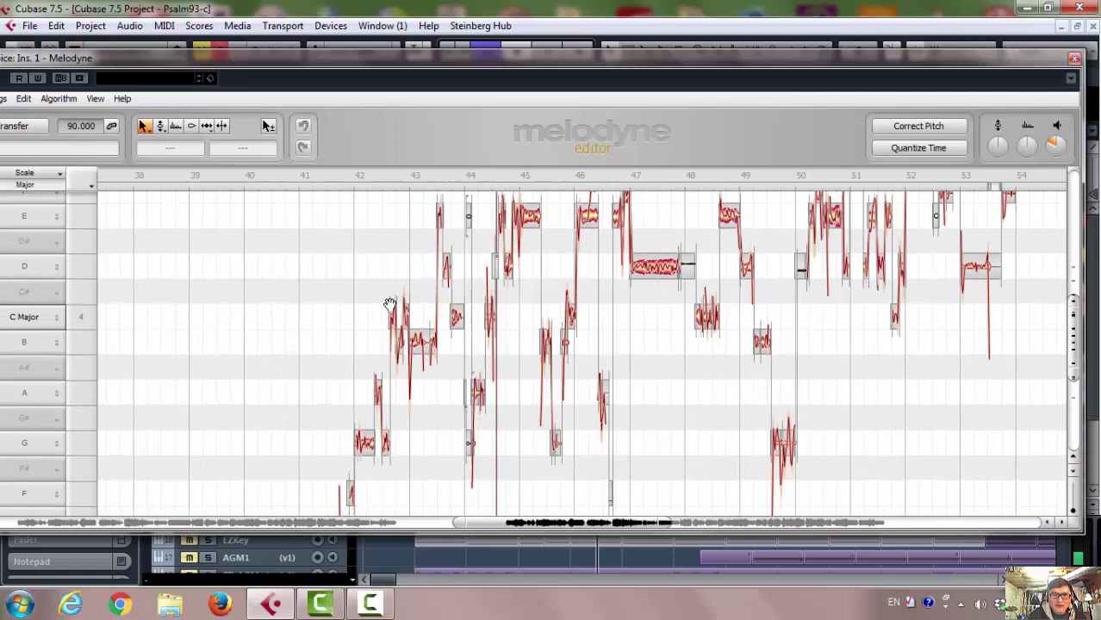
left_click_drag(600, 530, 93, 535)
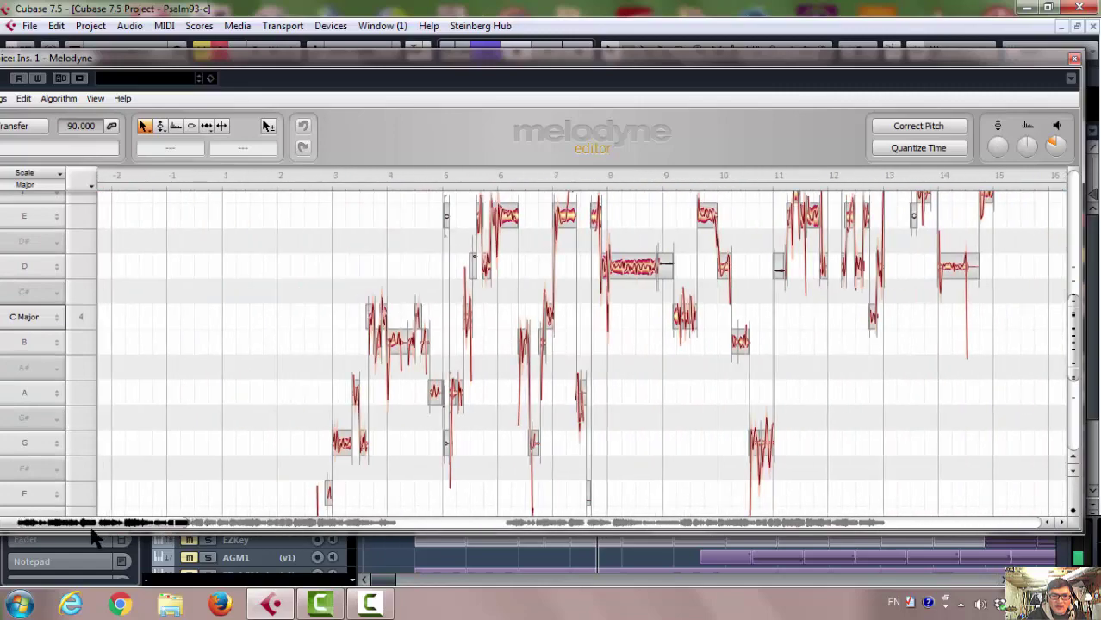
scroll(319, 302, "down", 5)
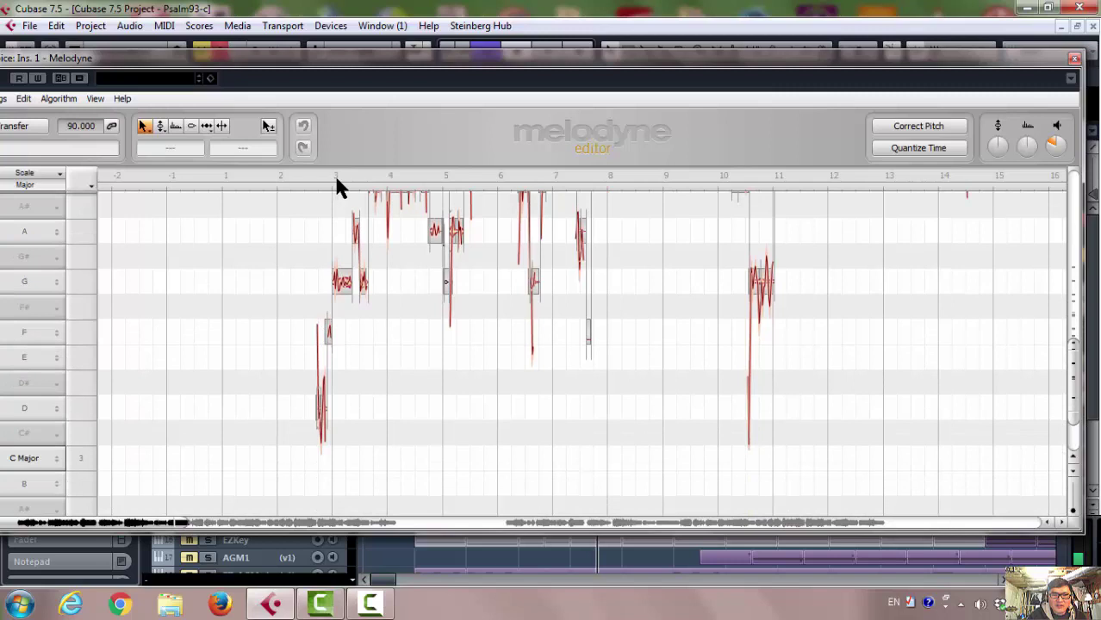
Step: Play the vocal from bar 3, restarting at the phrase start to hear the opening notes
left_click(325, 176)
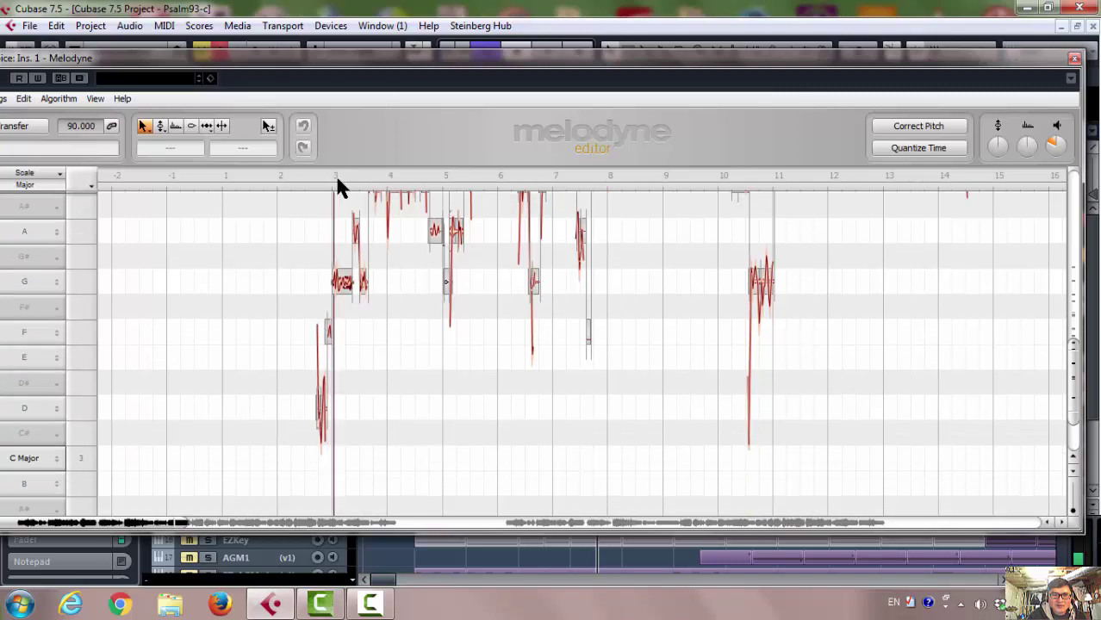
scroll(383, 229, "up", 1)
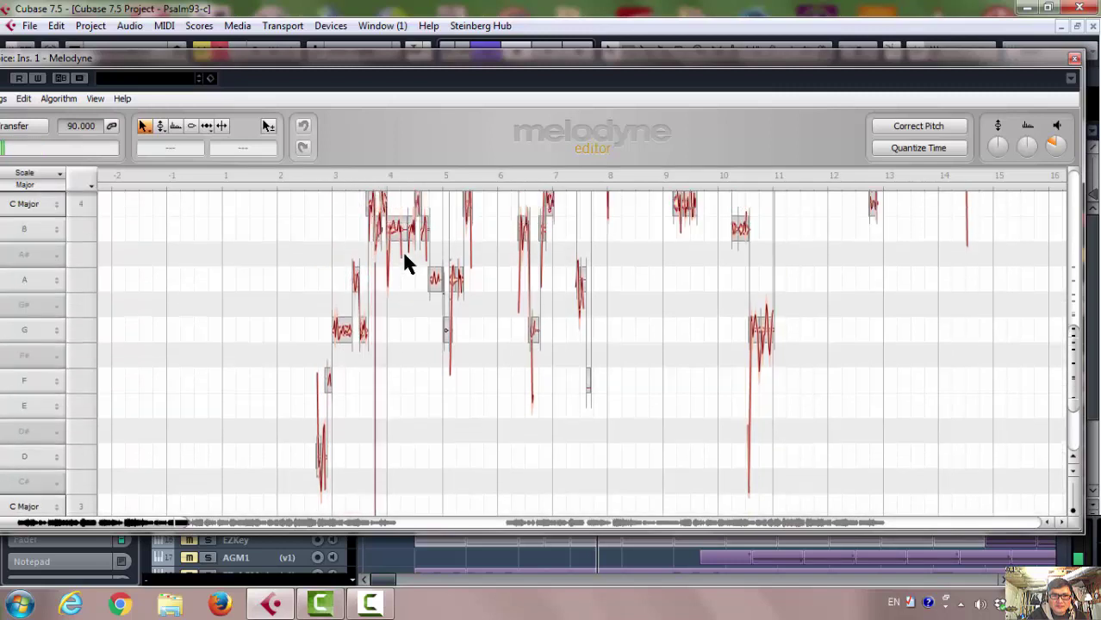
scroll(402, 251, "up", 1)
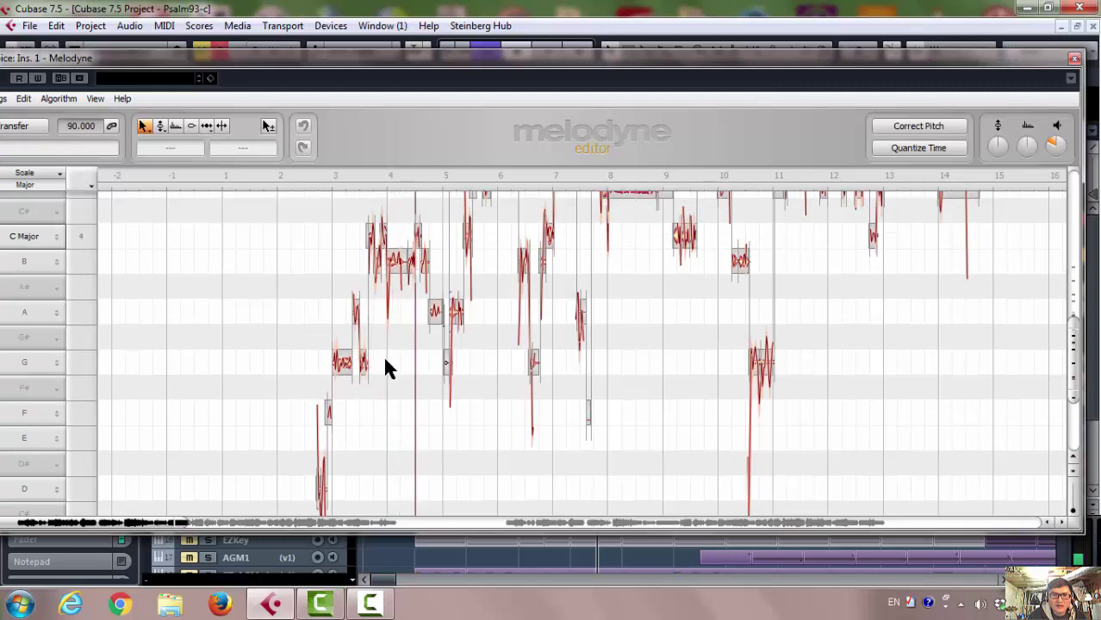
left_click(362, 176)
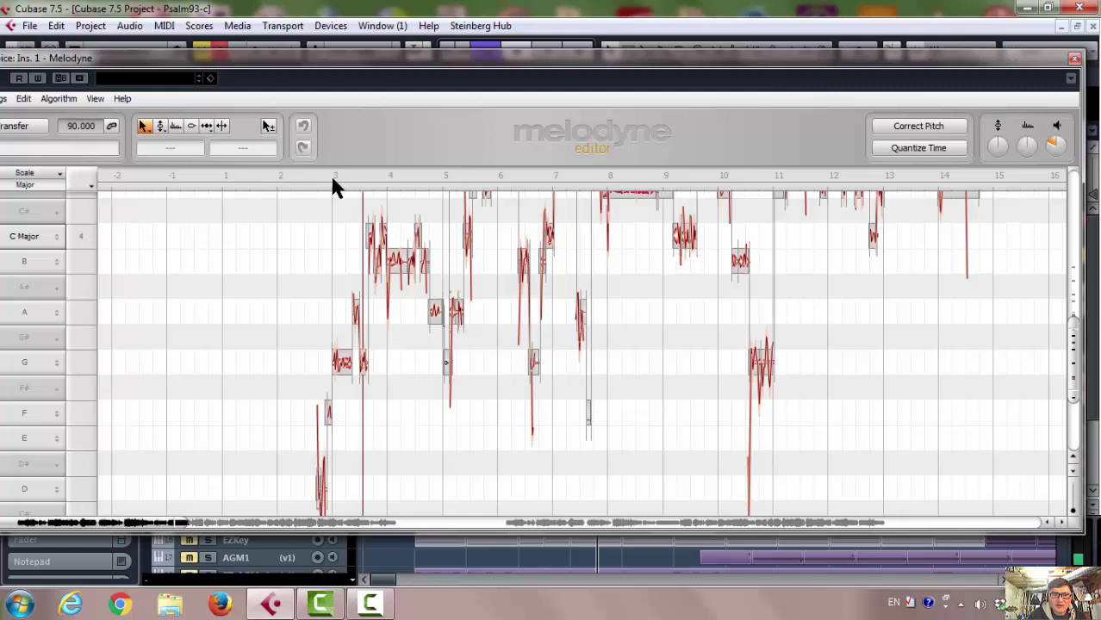
scroll(396, 315, "up", 1)
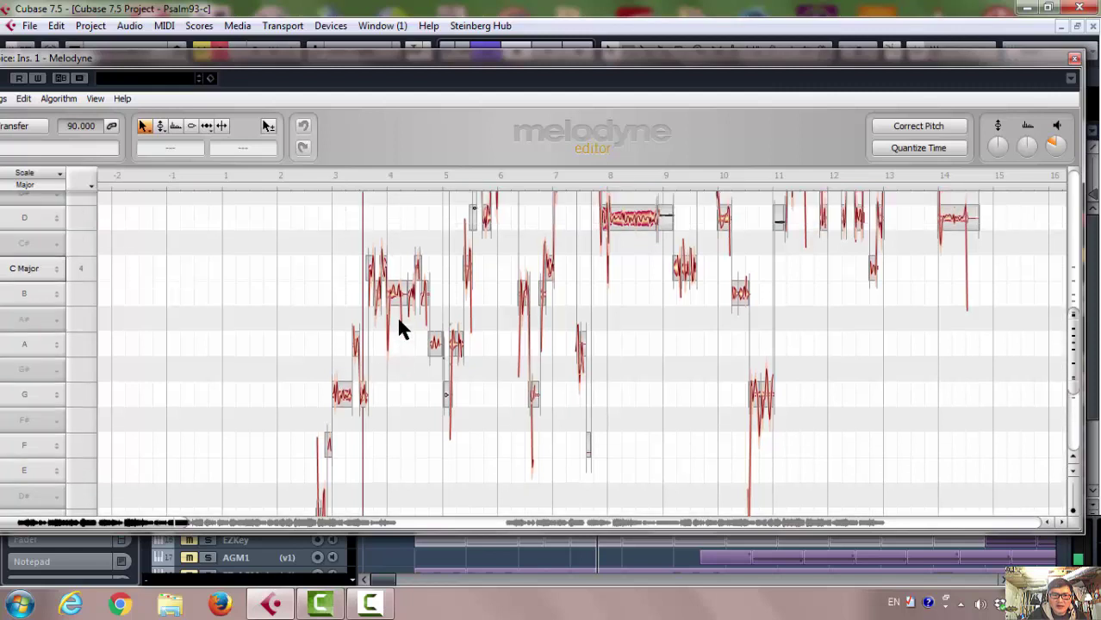
scroll(397, 316, "down", 1)
scroll(398, 324, "down", 1)
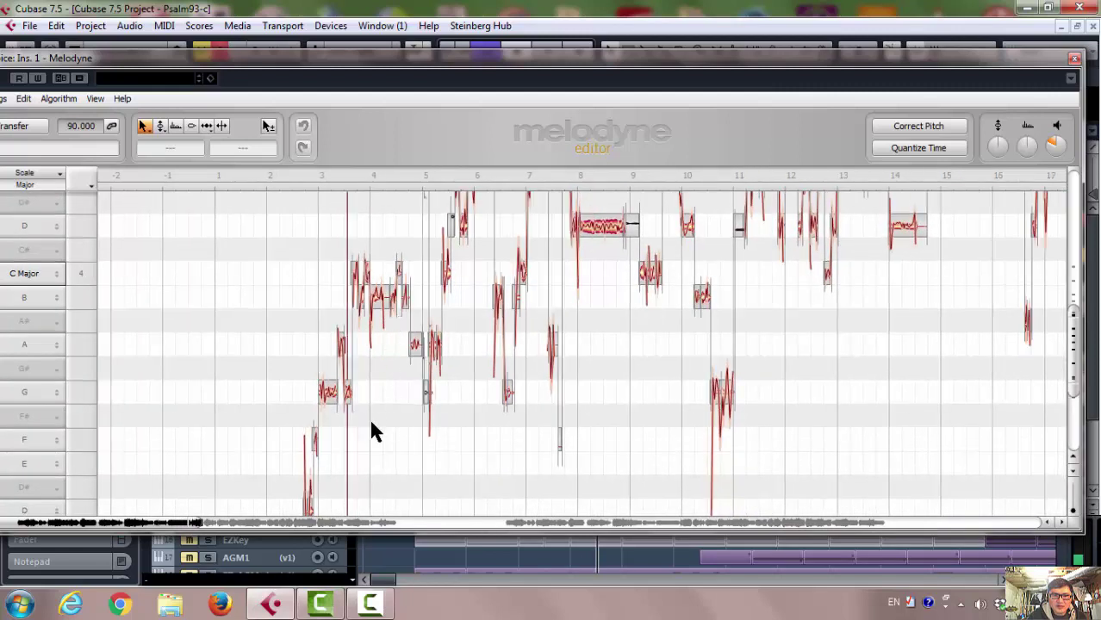
scroll(330, 246, "up", 4)
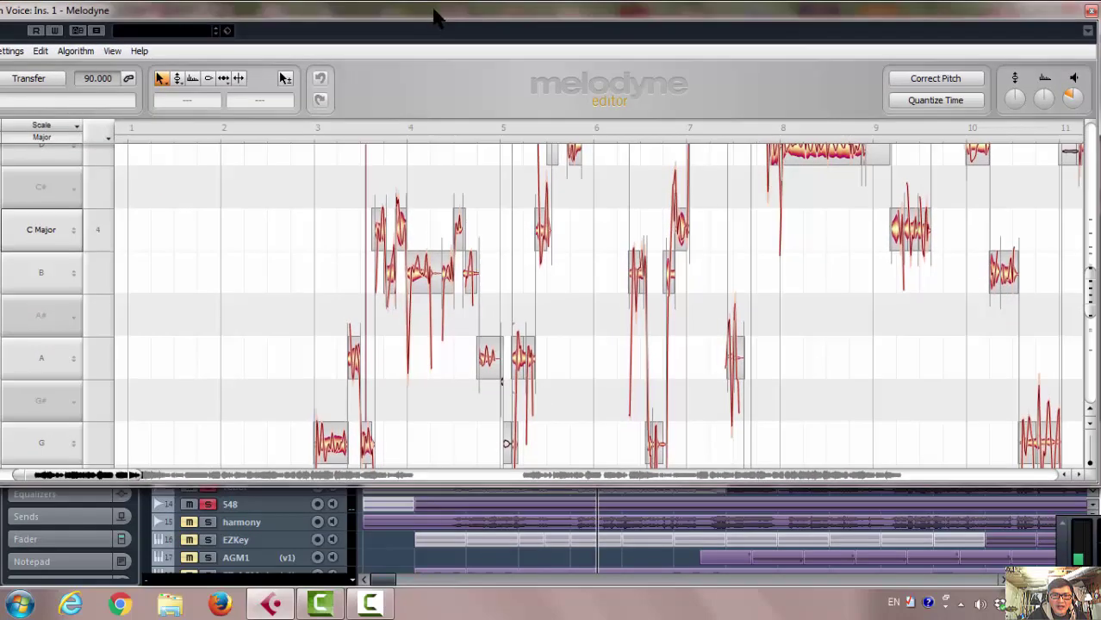
Step: Zoom out, then marquee-select only the opening notes on G, A, B and C in bars 3–4
scroll(460, 315, "down", 5)
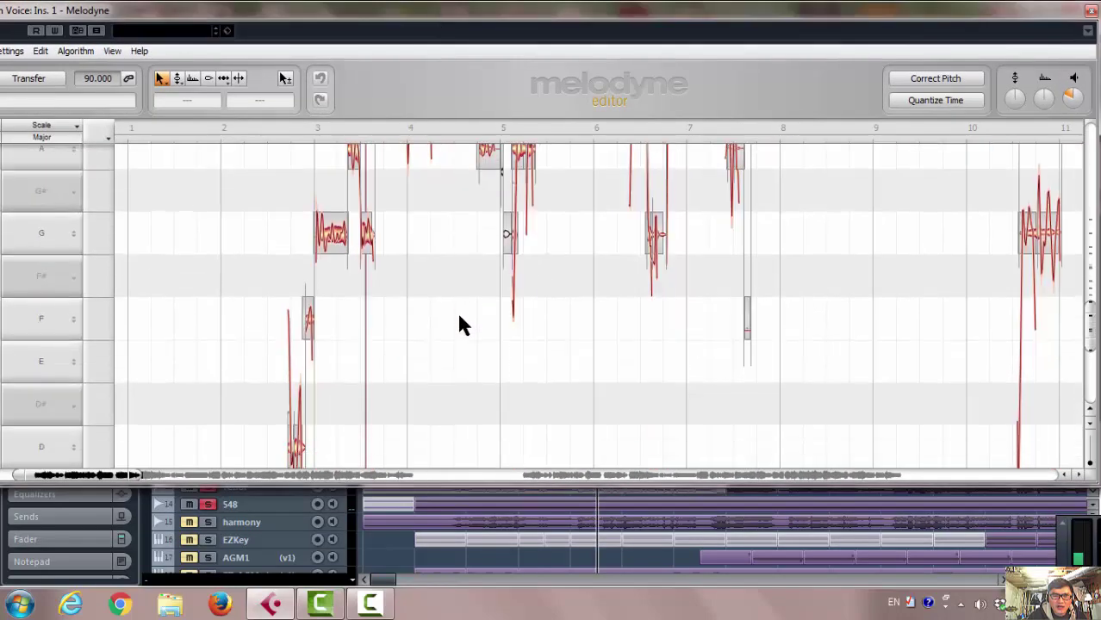
scroll(459, 324, "down", 1)
scroll(459, 319, "up", 4)
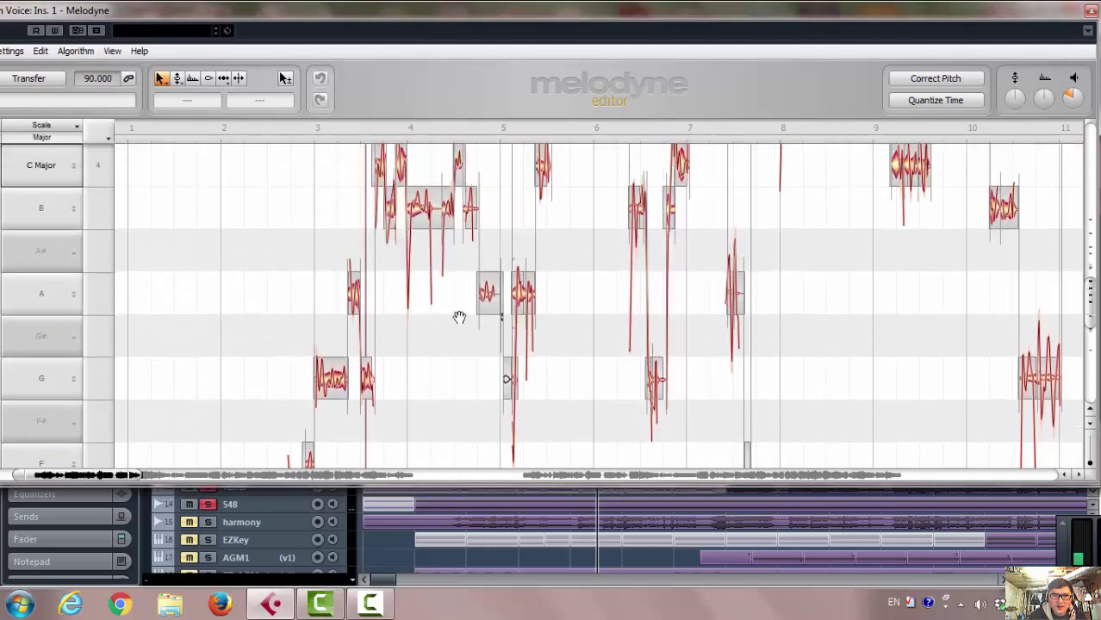
scroll(459, 317, "down", 5)
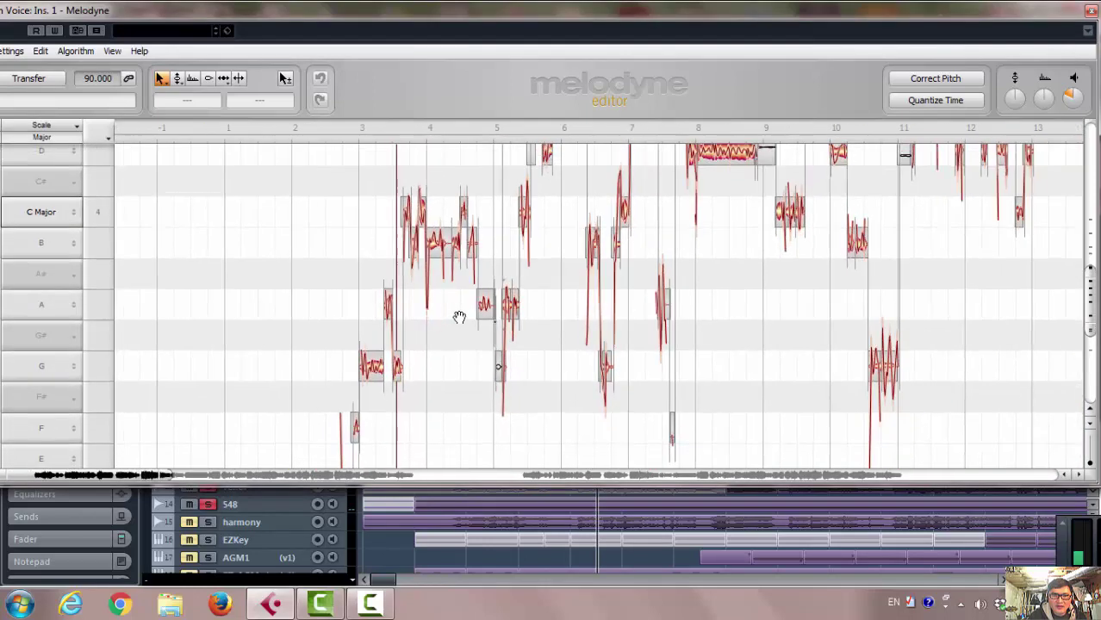
scroll(459, 317, "down", 3)
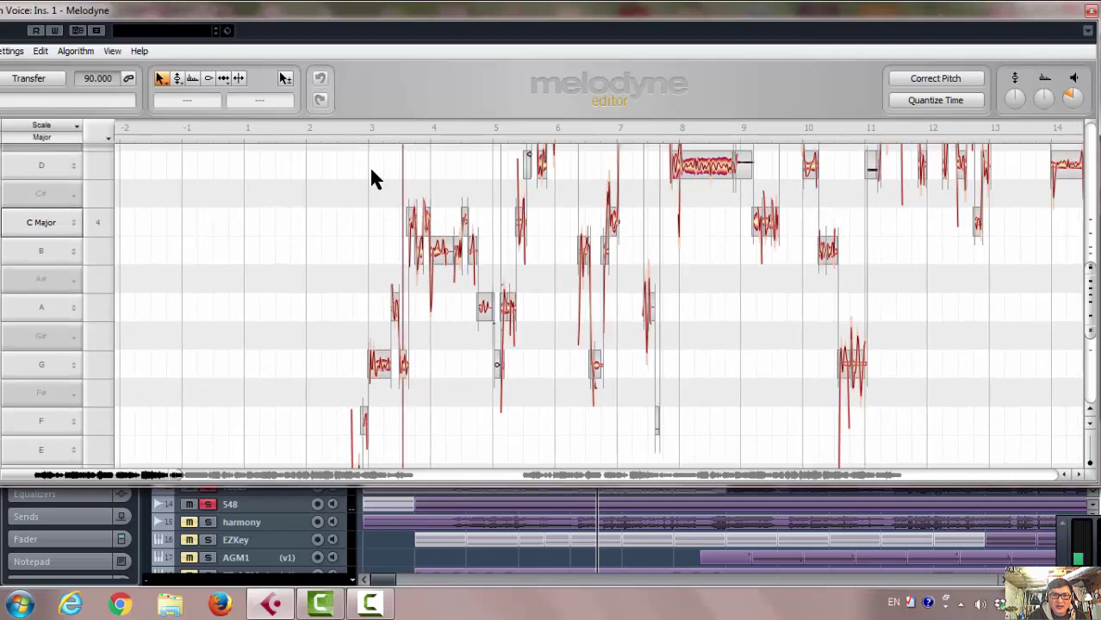
left_click_drag(376, 153, 486, 402)
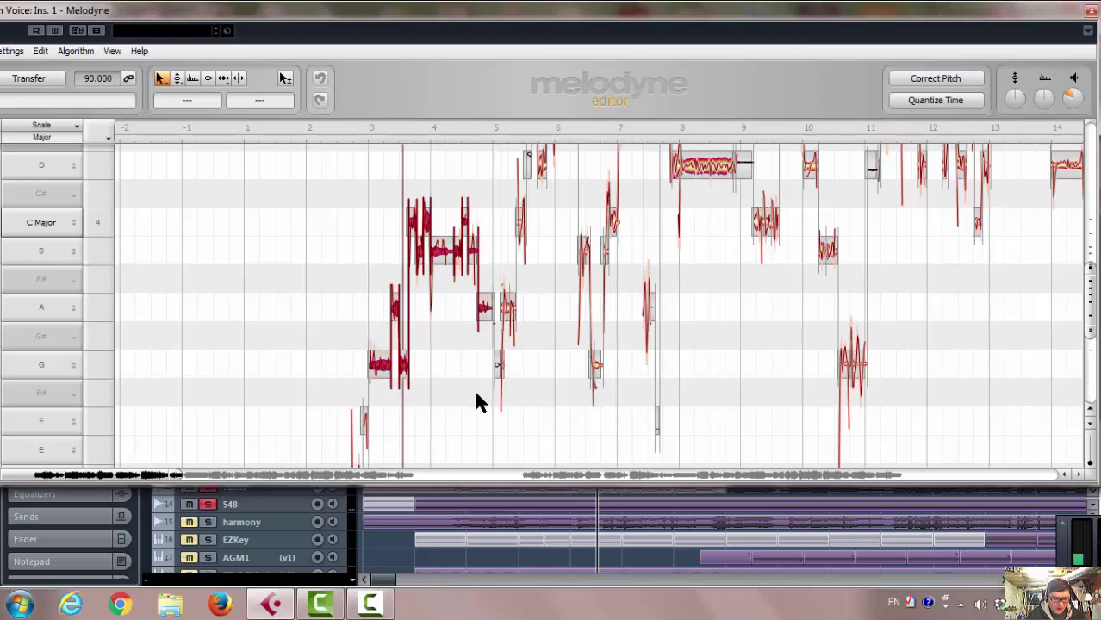
key("ctrl+a")
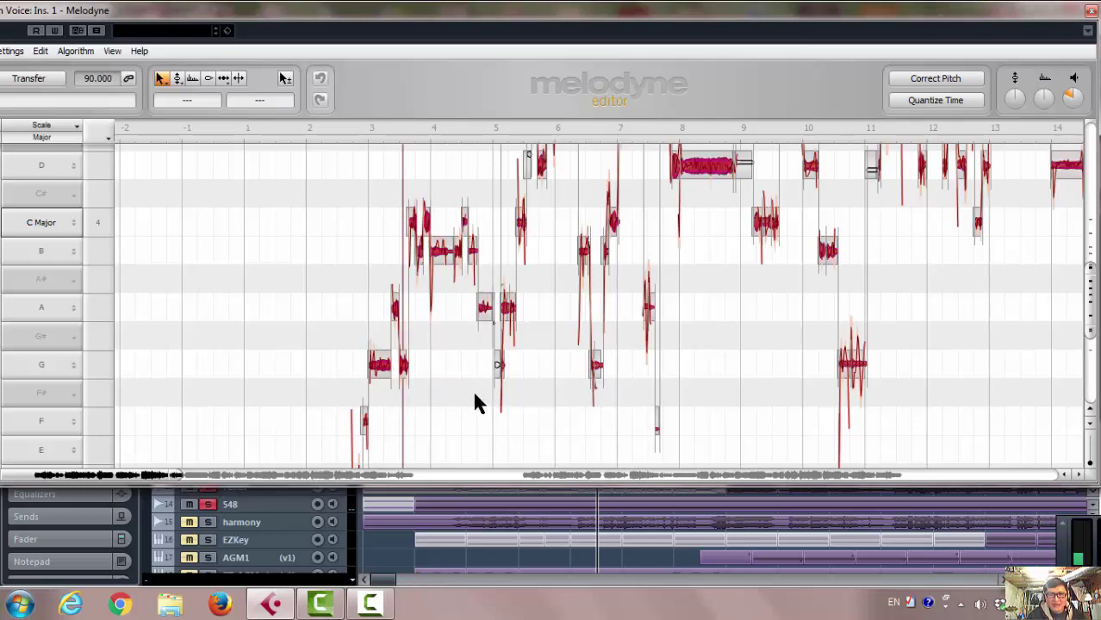
left_click(457, 341)
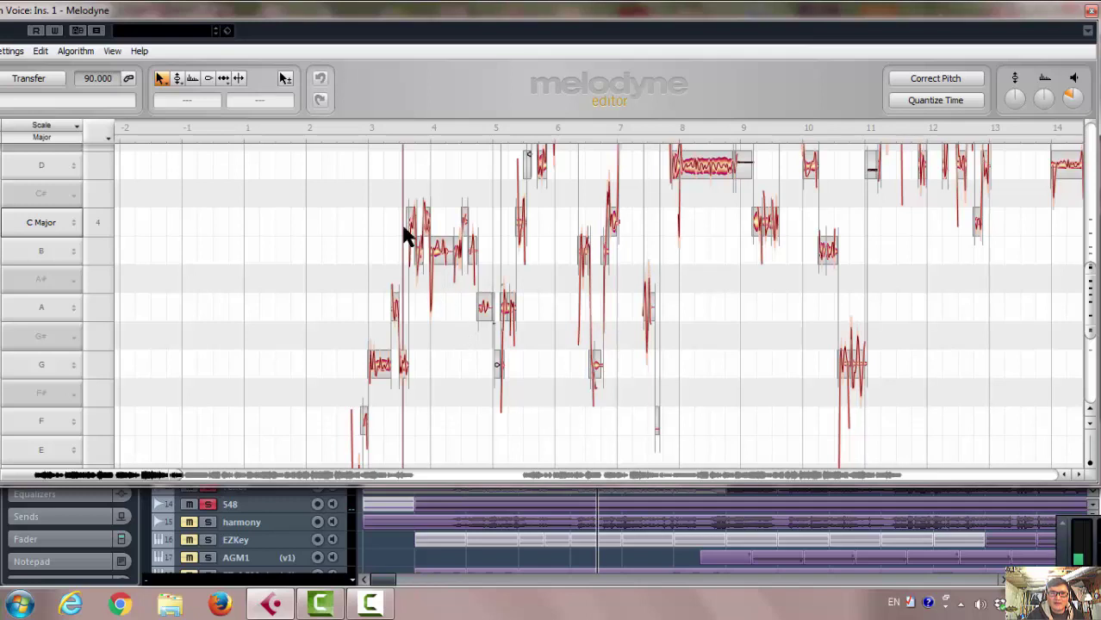
left_click_drag(383, 162, 480, 421)
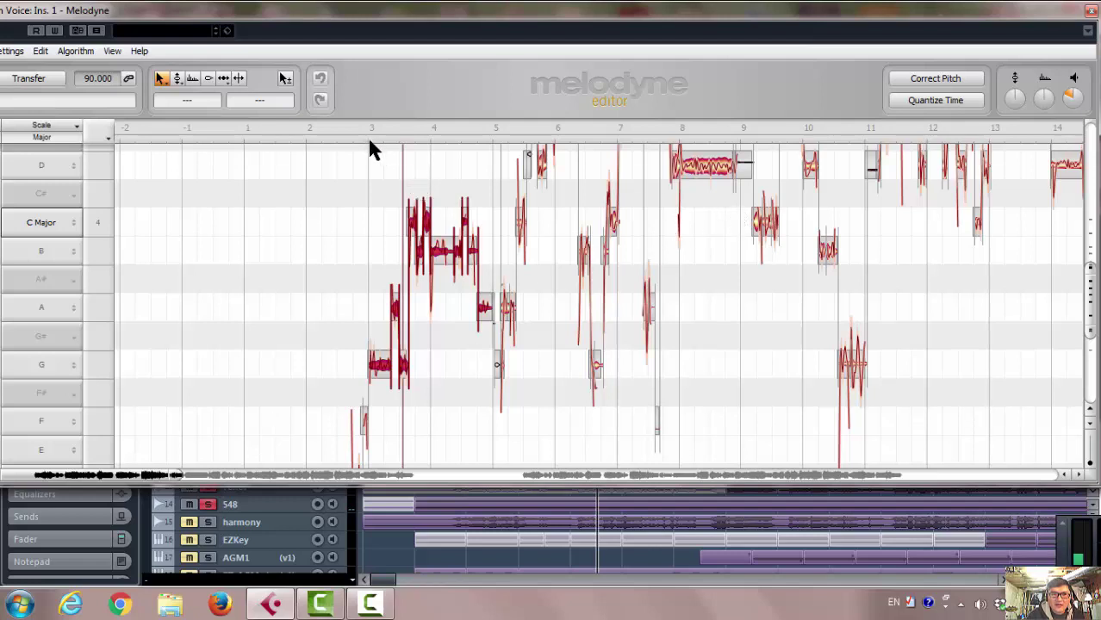
Step: Loop bars 3 to 5 and play the opening phrase from bar 3
left_click_drag(369, 138, 491, 140)
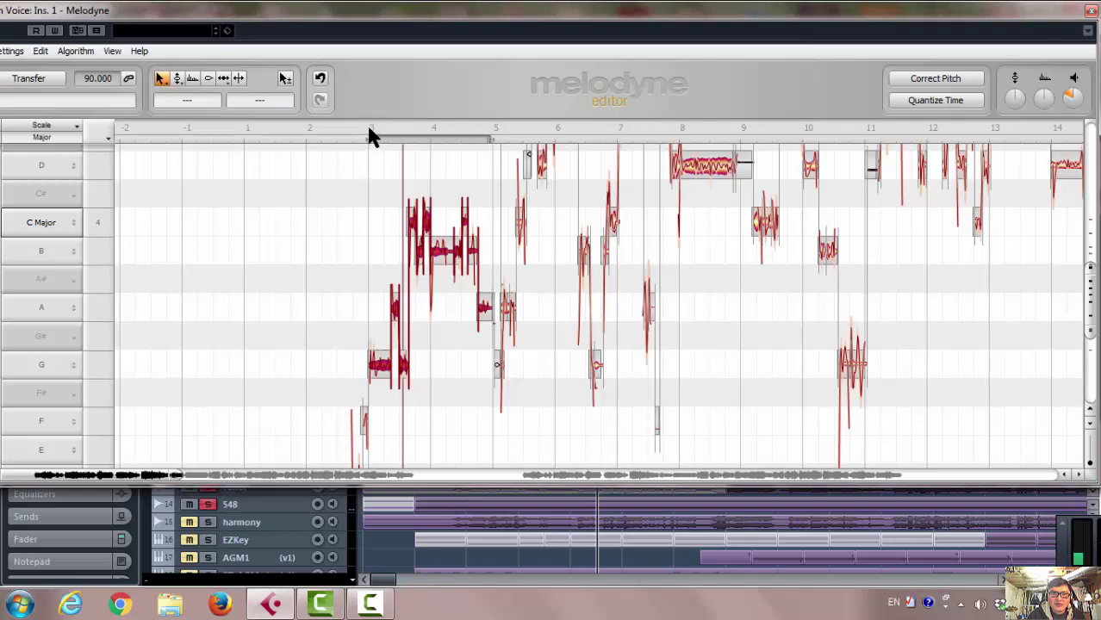
left_click(369, 130)
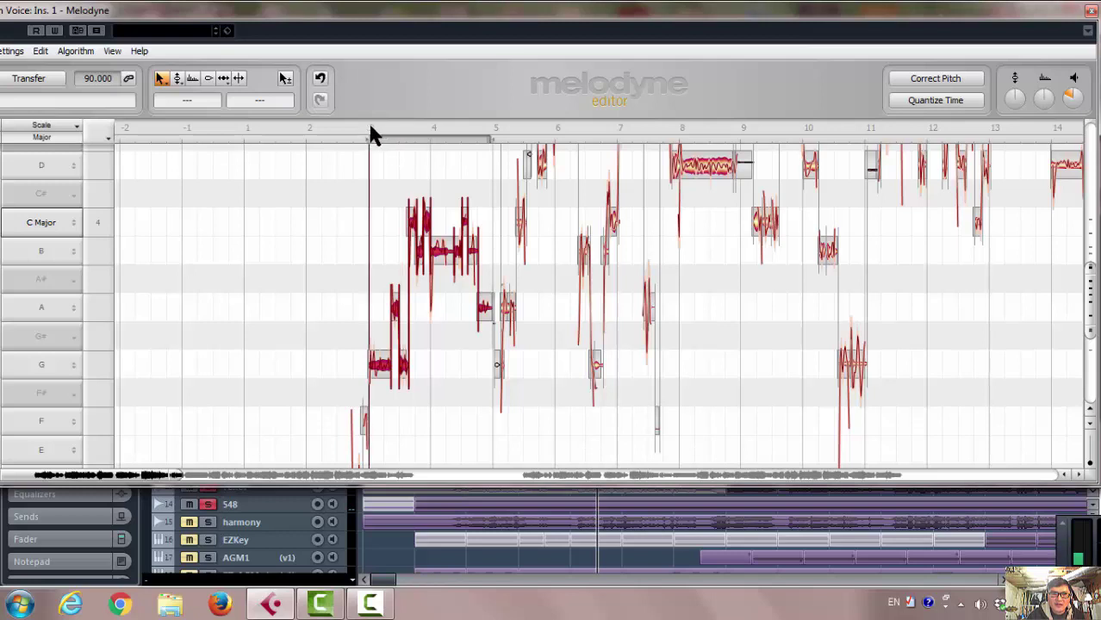
key("space")
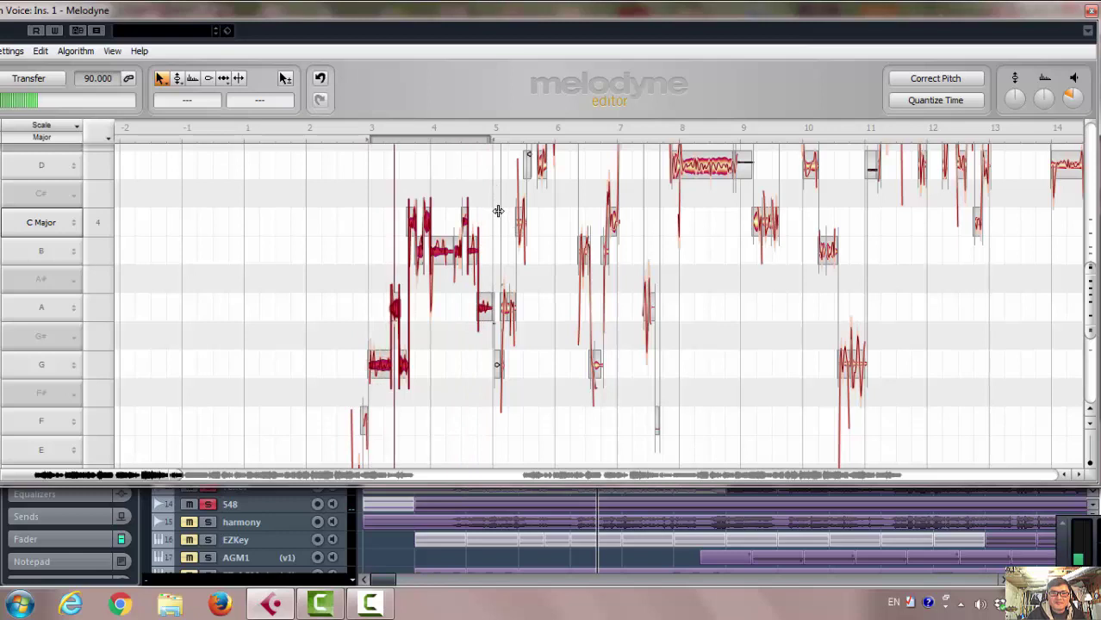
left_click(376, 136)
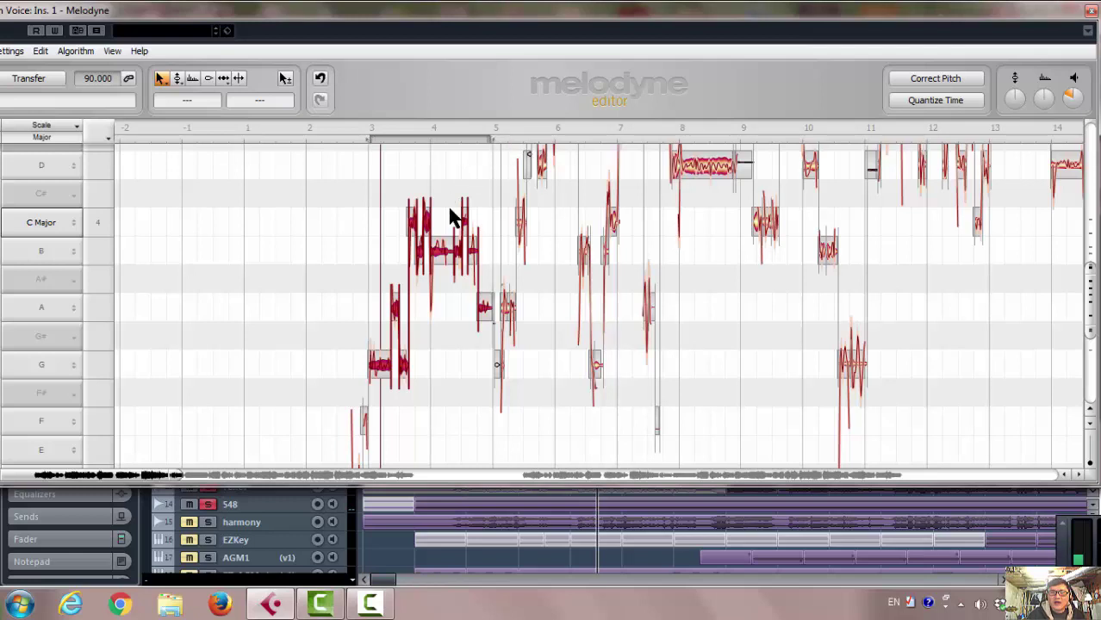
left_click(938, 80)
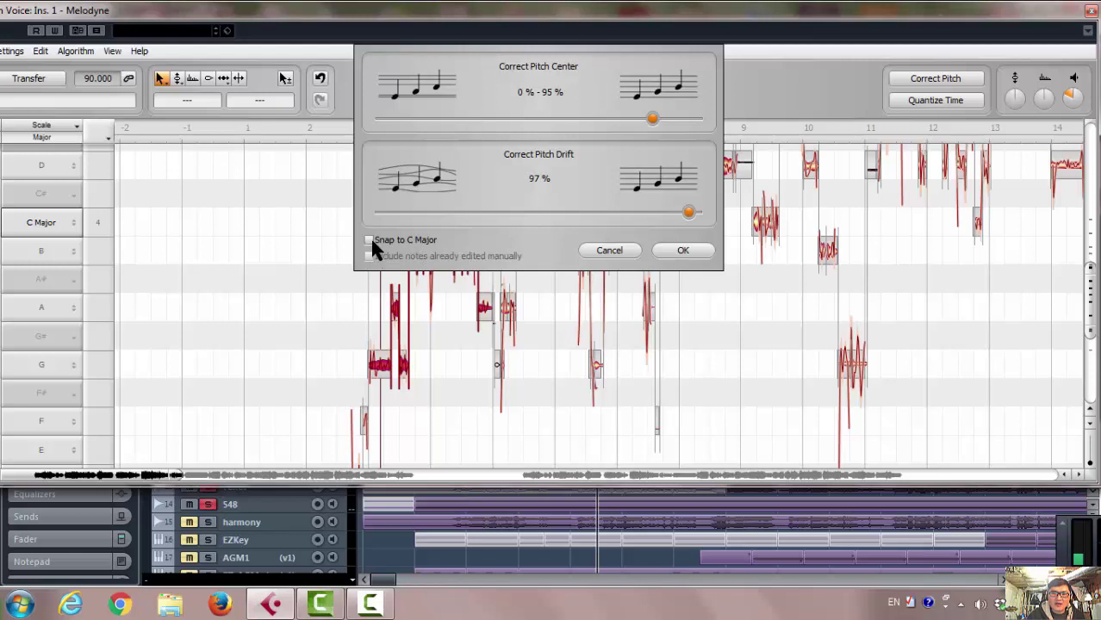
left_click(620, 251)
left_click(950, 85)
left_click(369, 240)
left_click(371, 241)
mouse_move(656, 116)
left_mouse_down()
mouse_move(691, 118)
mouse_move(618, 117)
mouse_move(675, 119)
mouse_move(635, 119)
left_mouse_up()
left_click(656, 116)
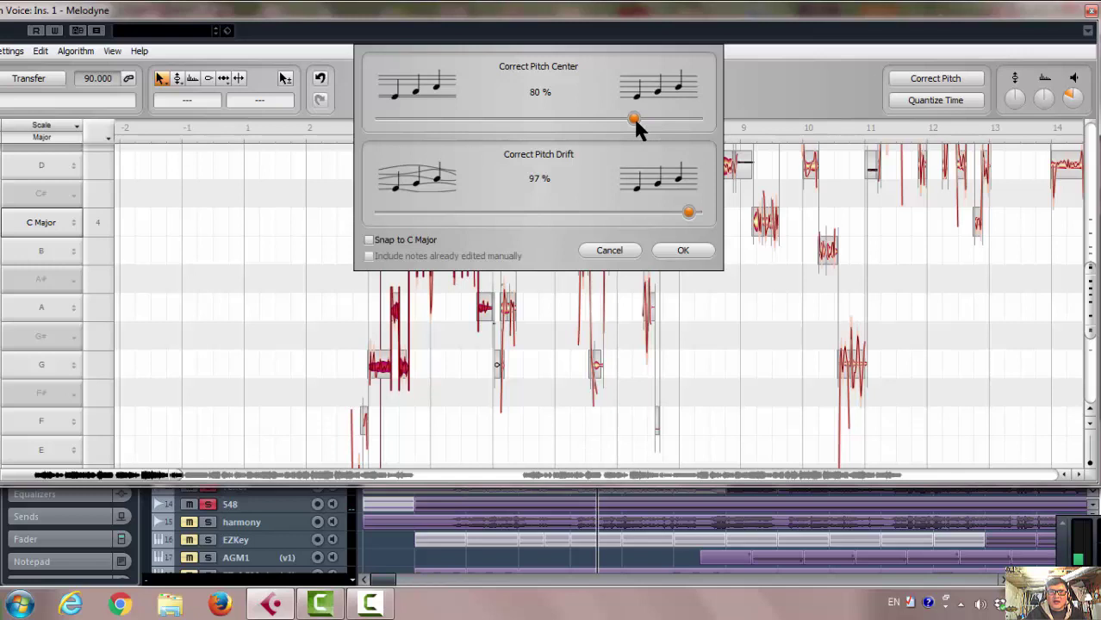
left_click_drag(635, 117, 637, 117)
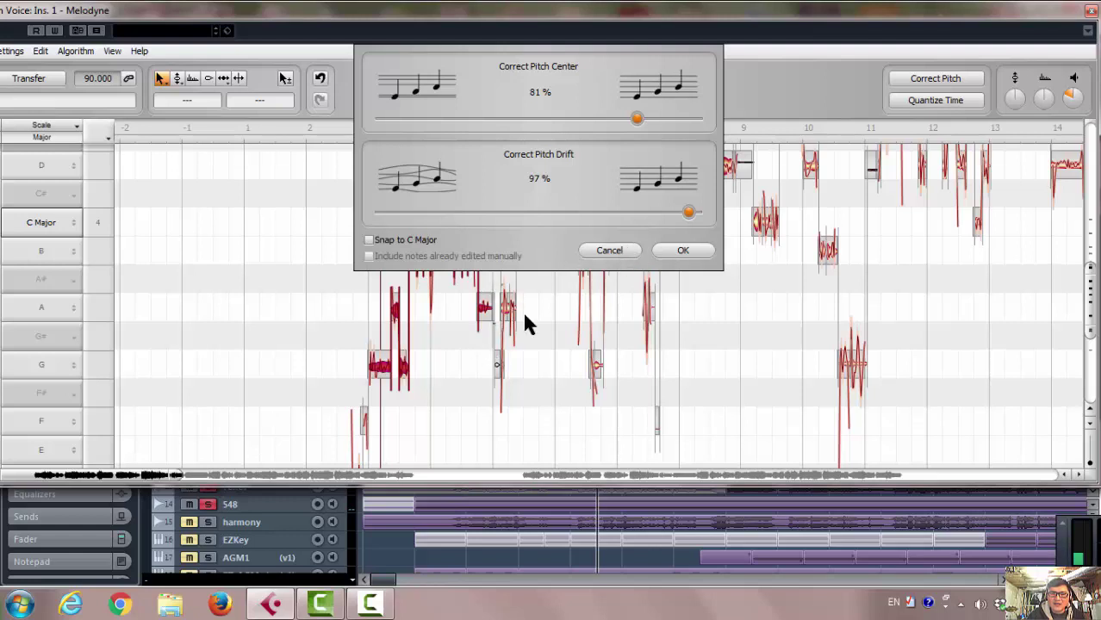
left_click(612, 251)
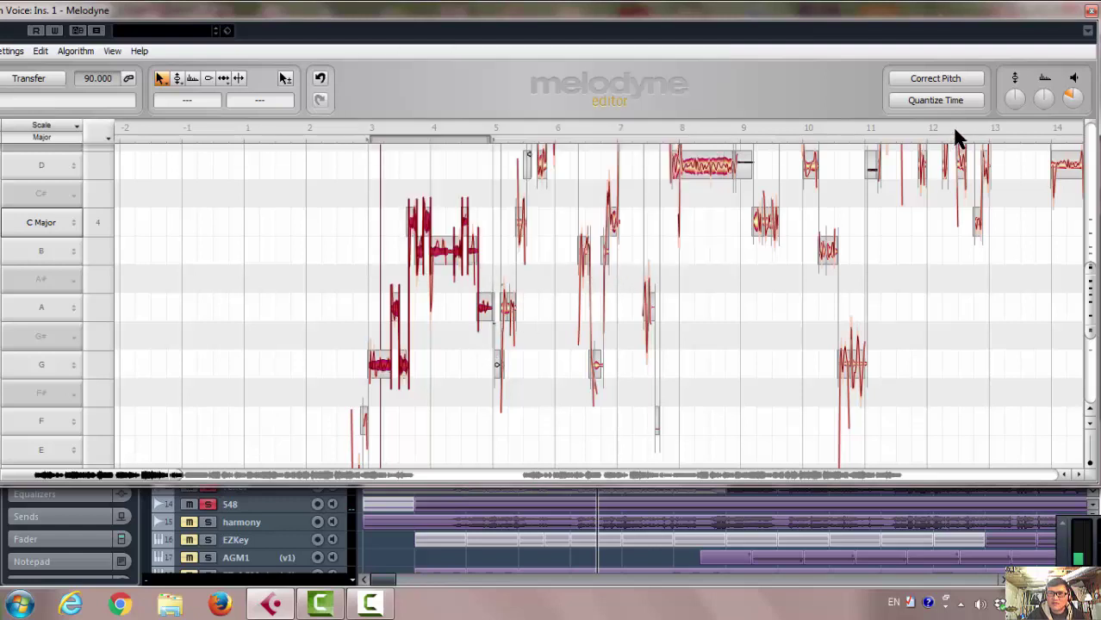
left_click(952, 105)
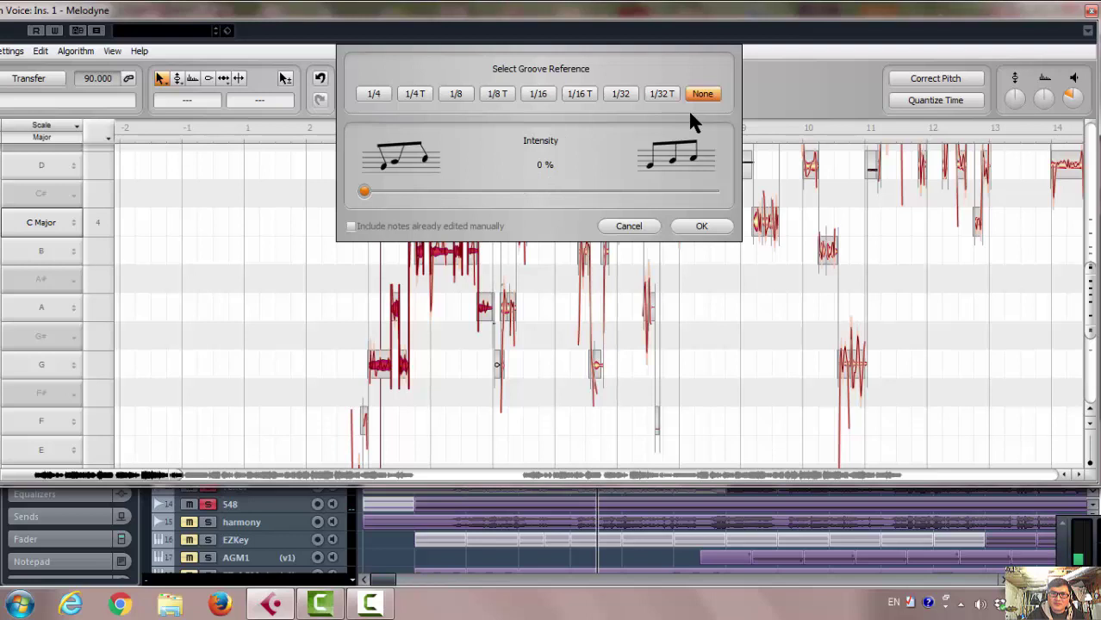
left_click(374, 95)
left_click(702, 95)
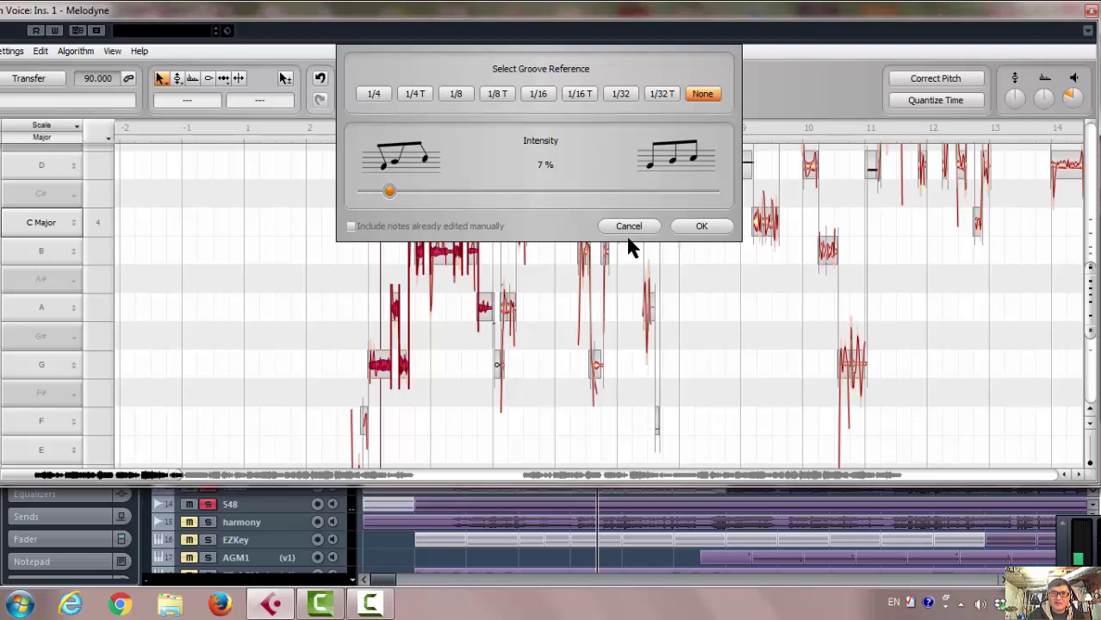
key("Return")
left_click(363, 129)
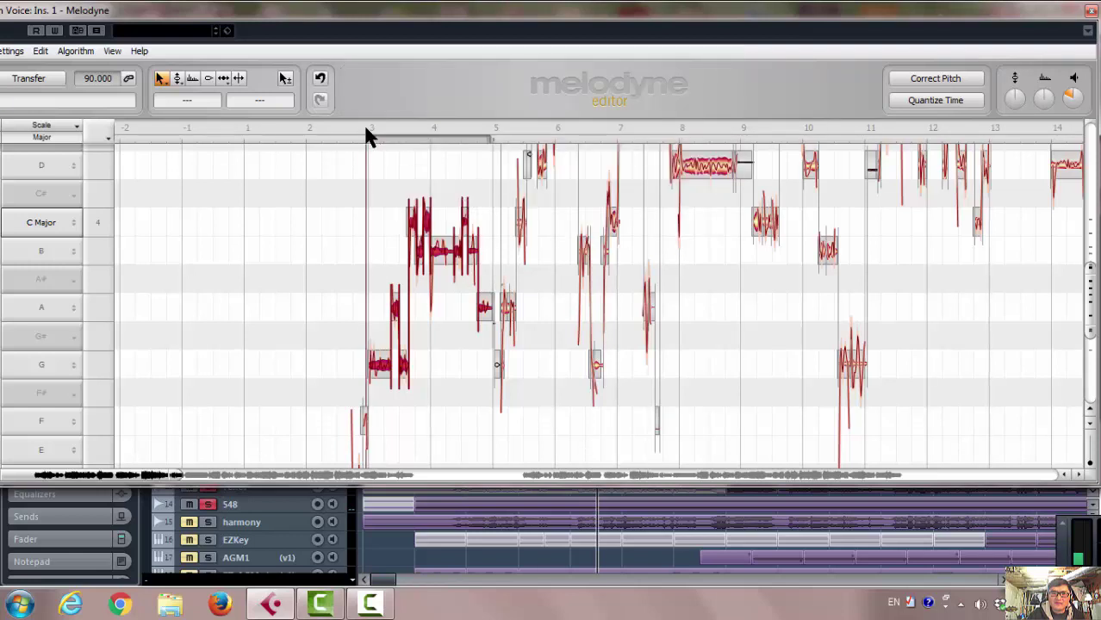
Step: Apply Quantize Time to the notes at 22% intensity with no groove reference
left_click(954, 105)
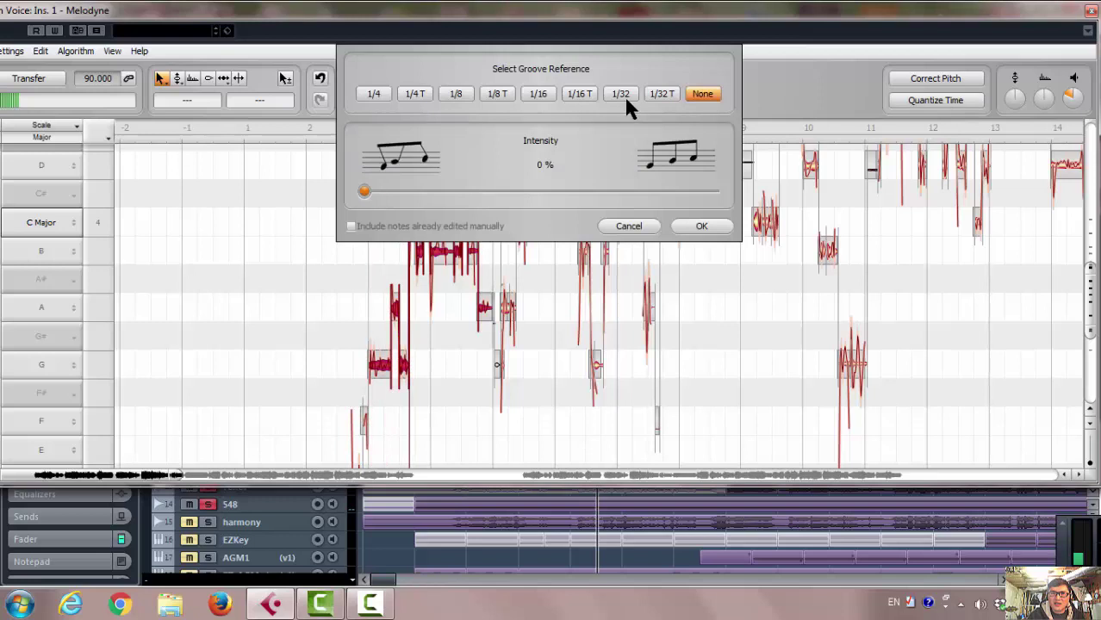
left_click(405, 190)
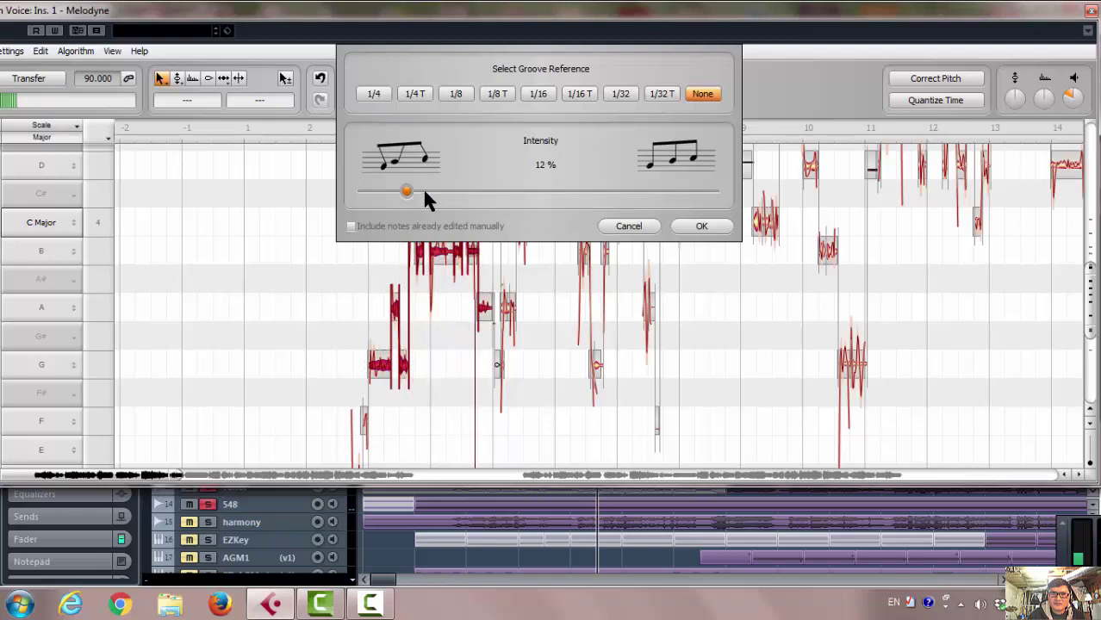
left_click(433, 192)
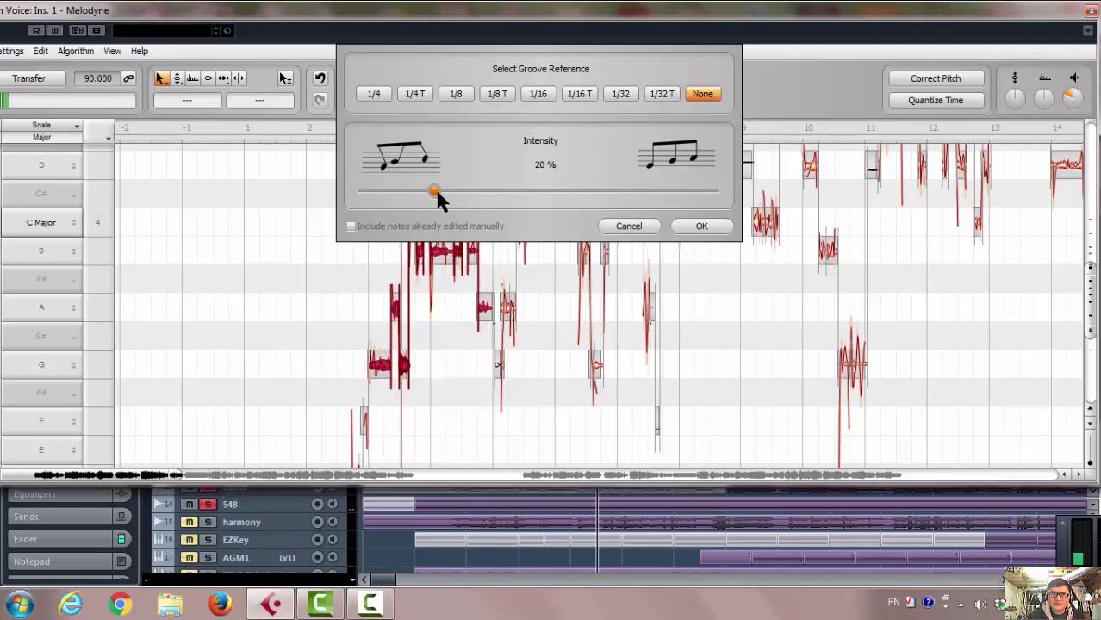
left_click_drag(433, 194, 663, 196)
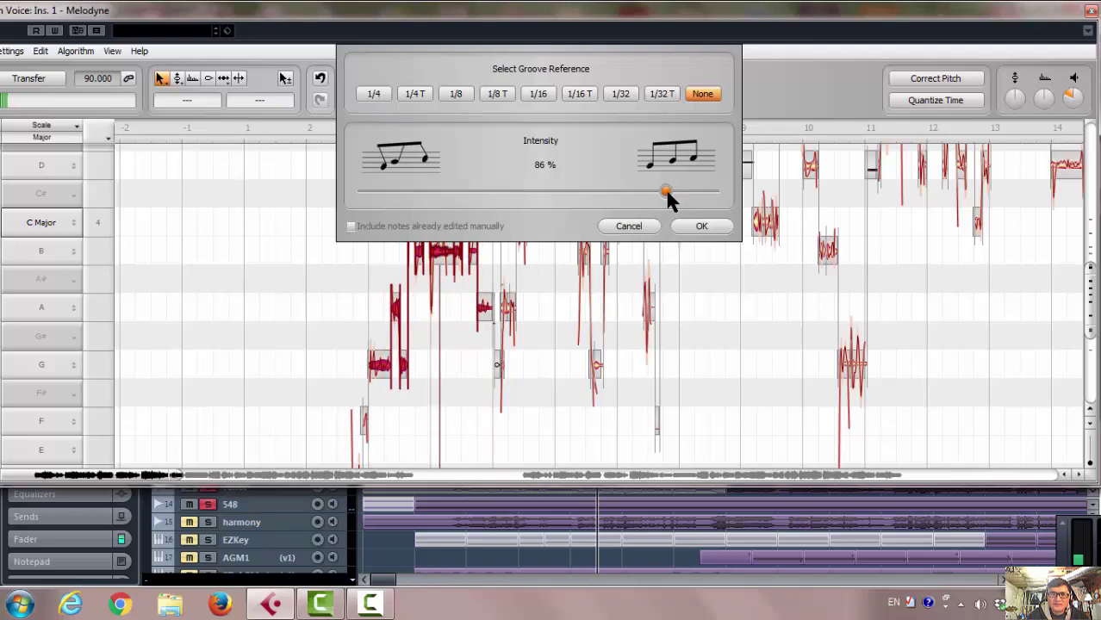
left_click_drag(665, 189, 550, 191)
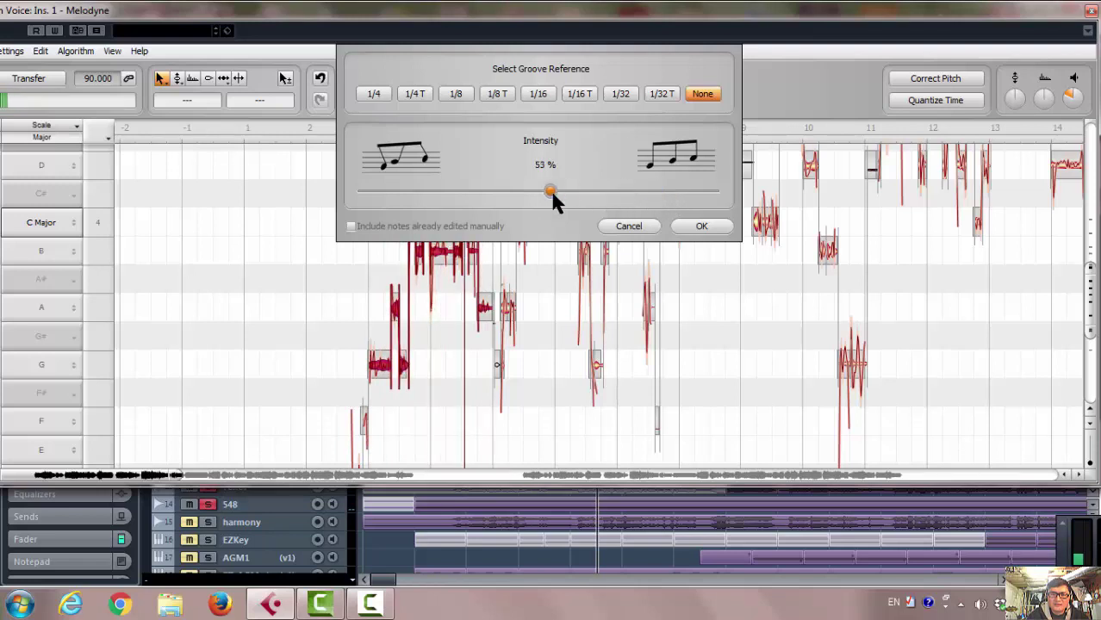
left_click(450, 189)
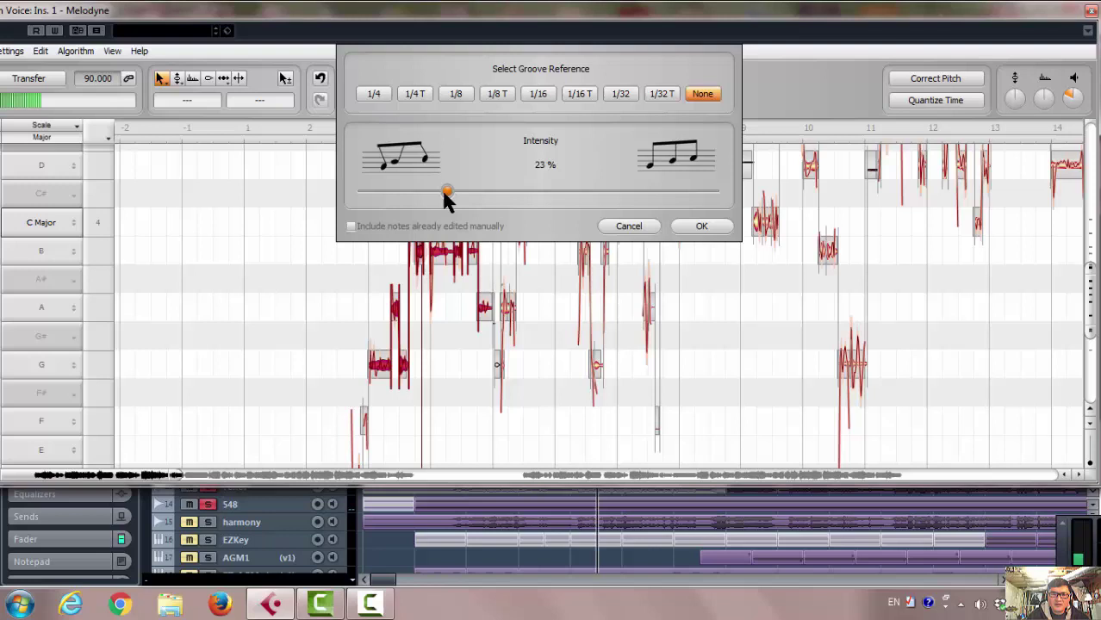
left_click_drag(446, 198, 443, 193)
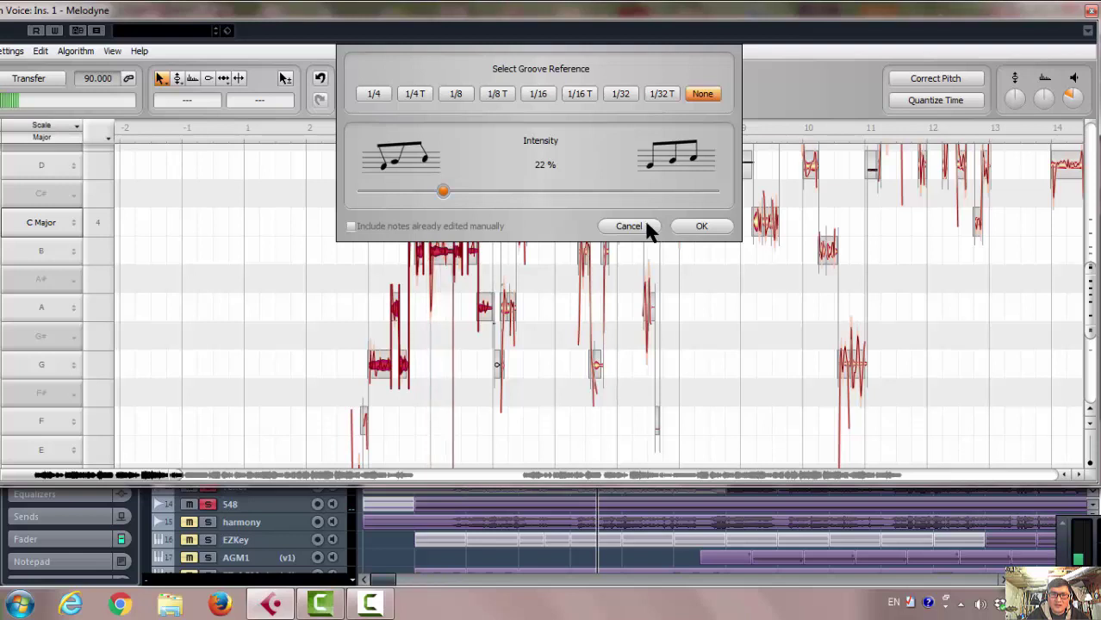
left_click(699, 227)
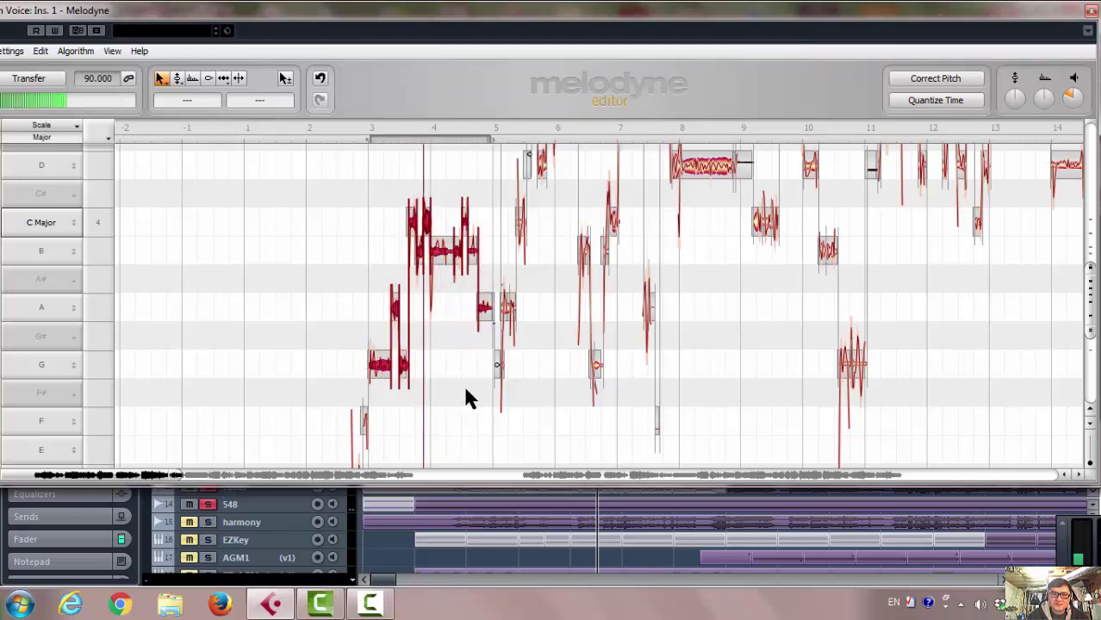
Step: Replay from around bar 3, then rubber-band select the quantized opening notes in bars 3–4
scroll(465, 392, "down", 4)
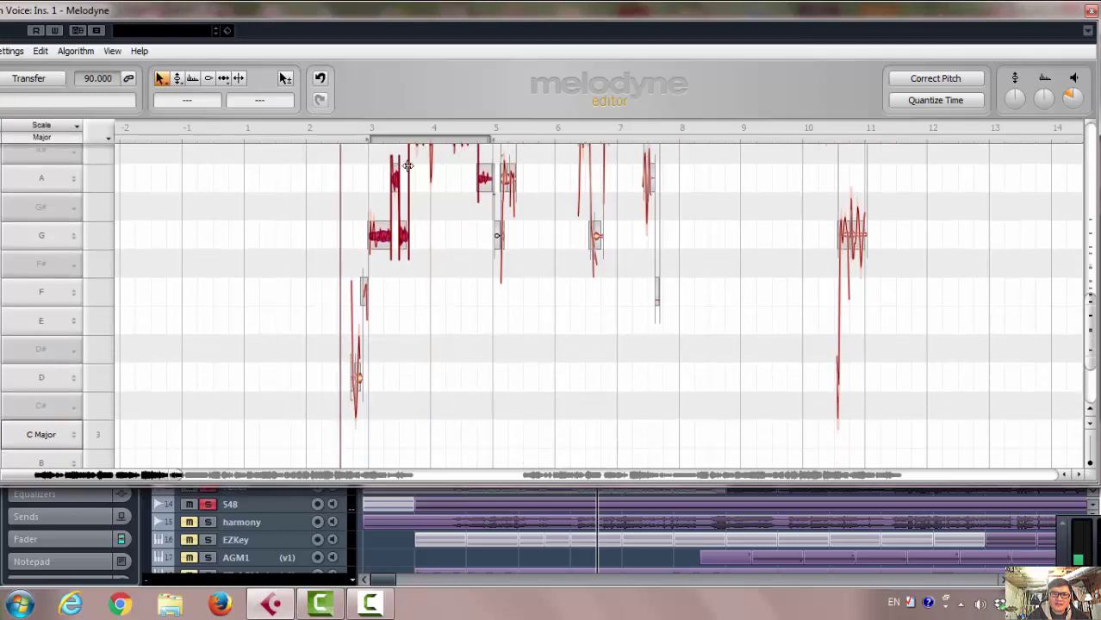
scroll(487, 254, "up", 2)
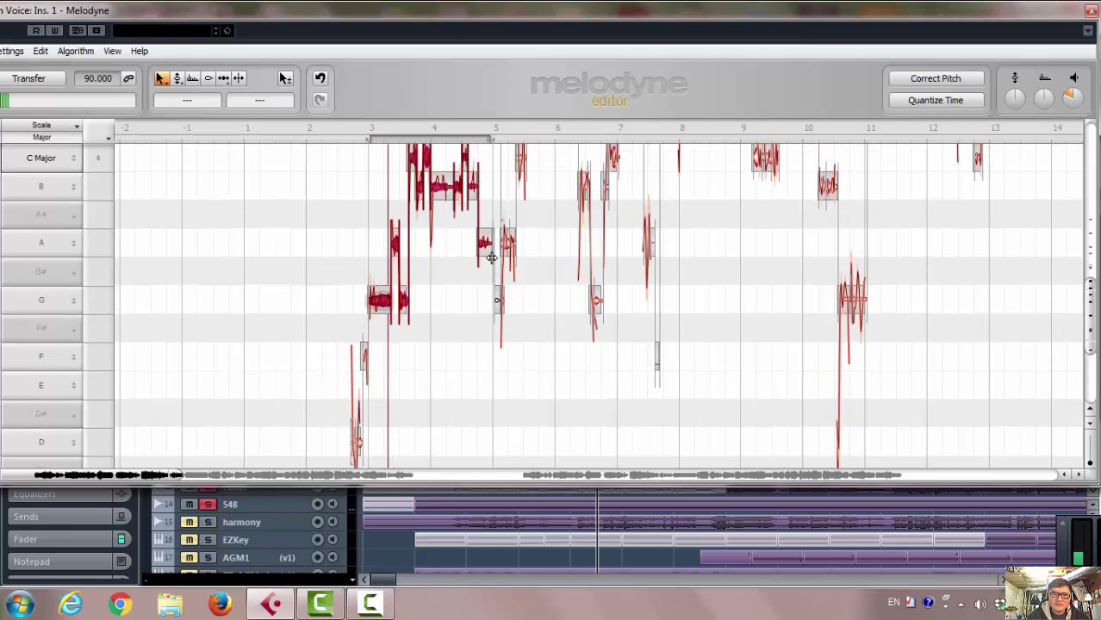
scroll(491, 257, "up", 1)
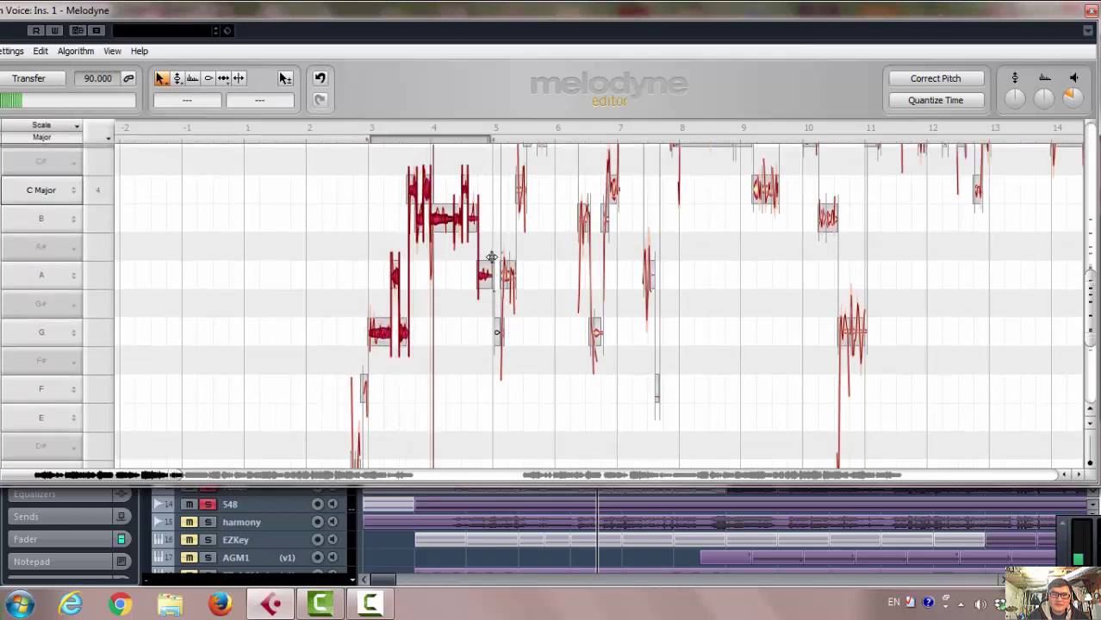
left_click(302, 131)
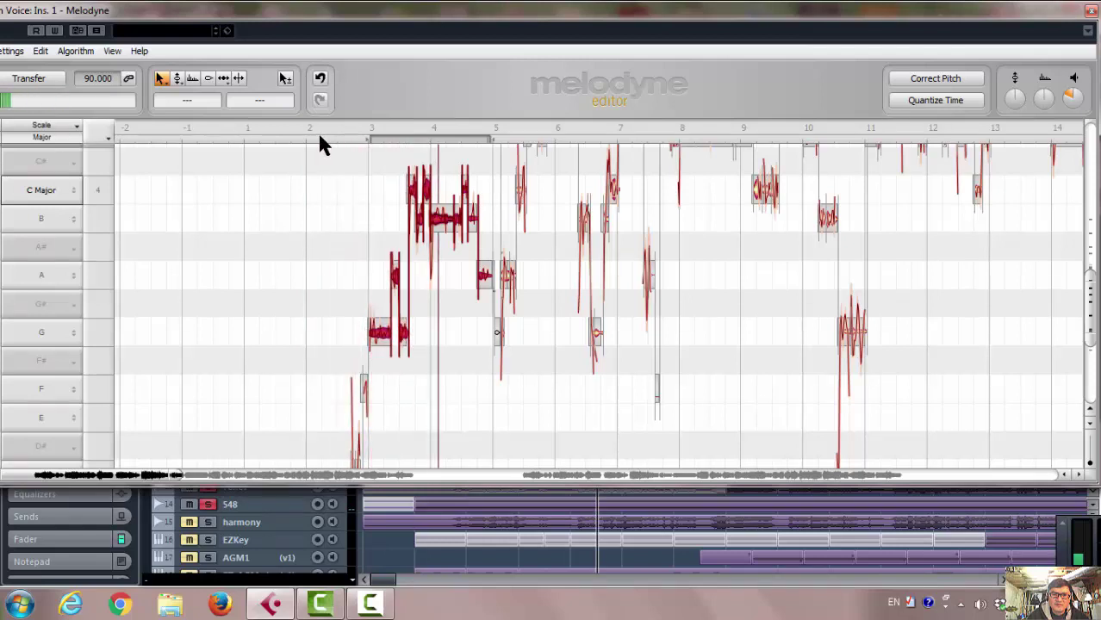
left_click(422, 308)
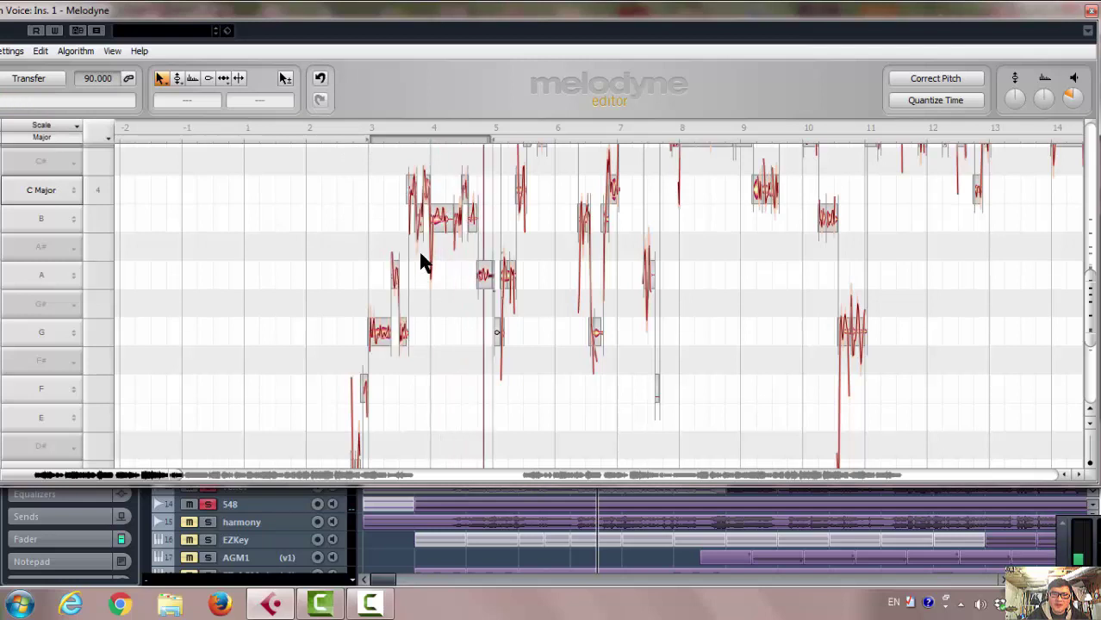
left_click_drag(375, 156, 427, 381)
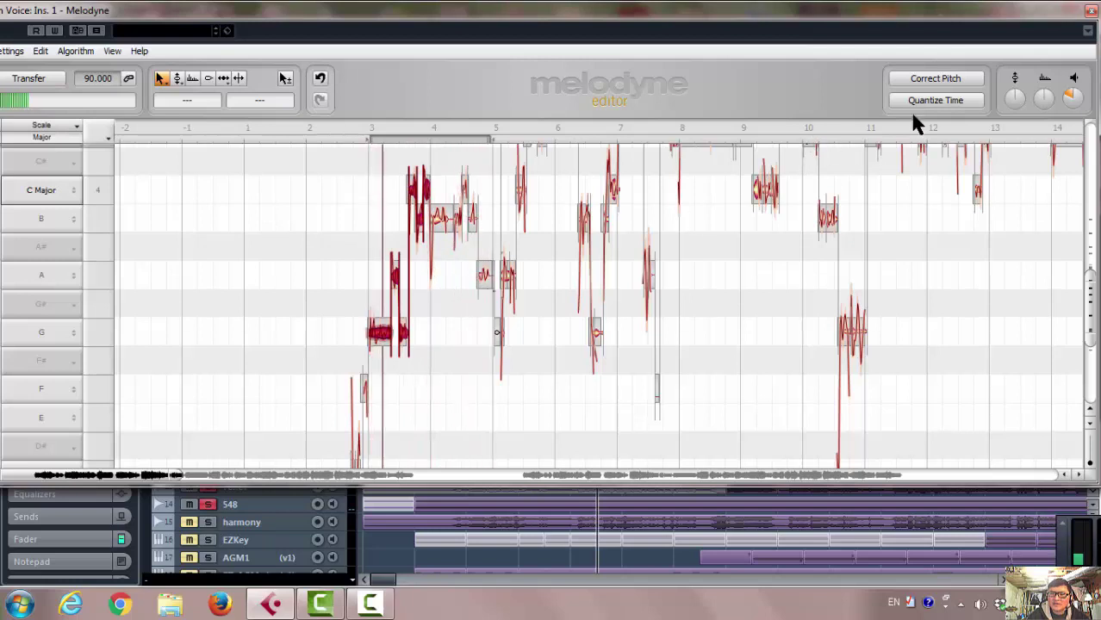
Step: Quantize the selected opening-phrase notes' timing at 82% intensity, with no groove reference
left_click(934, 104)
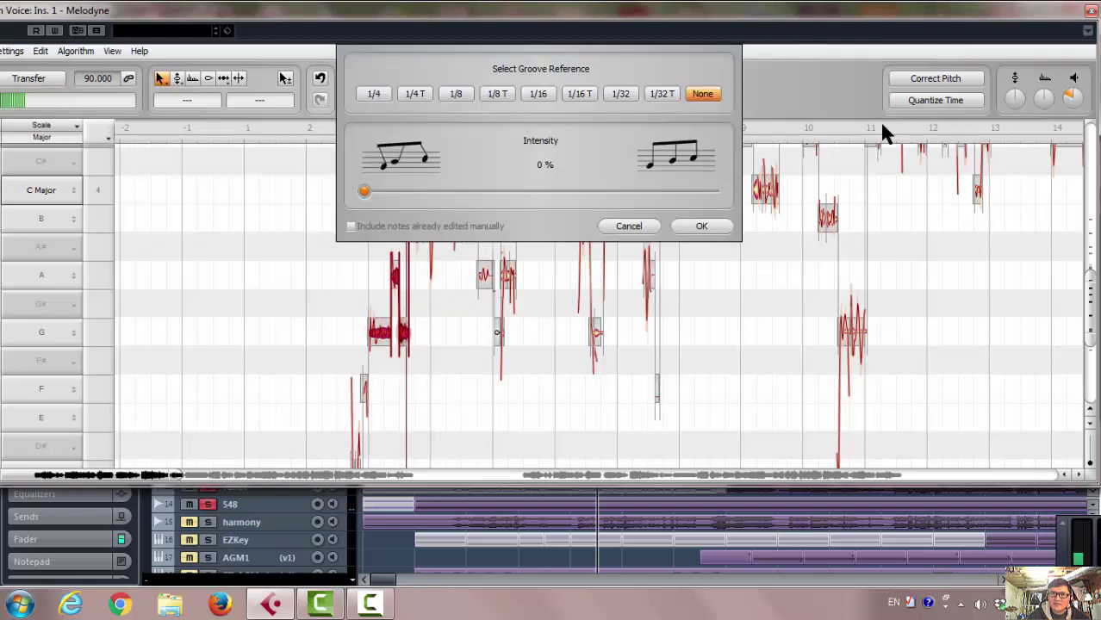
left_click(484, 193)
left_click(553, 193)
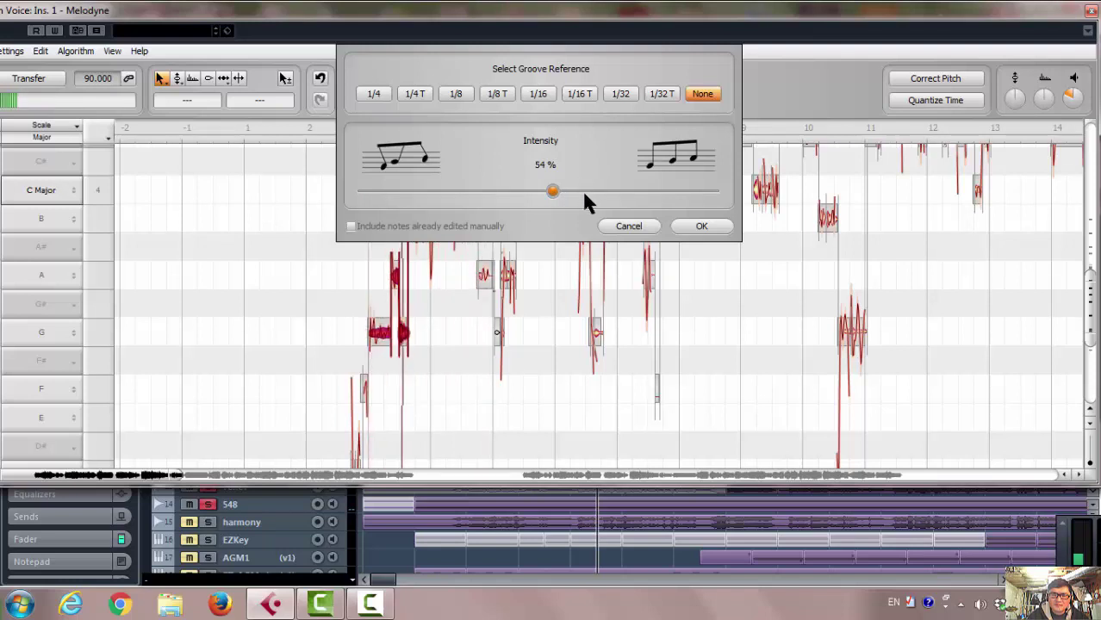
left_click(652, 192)
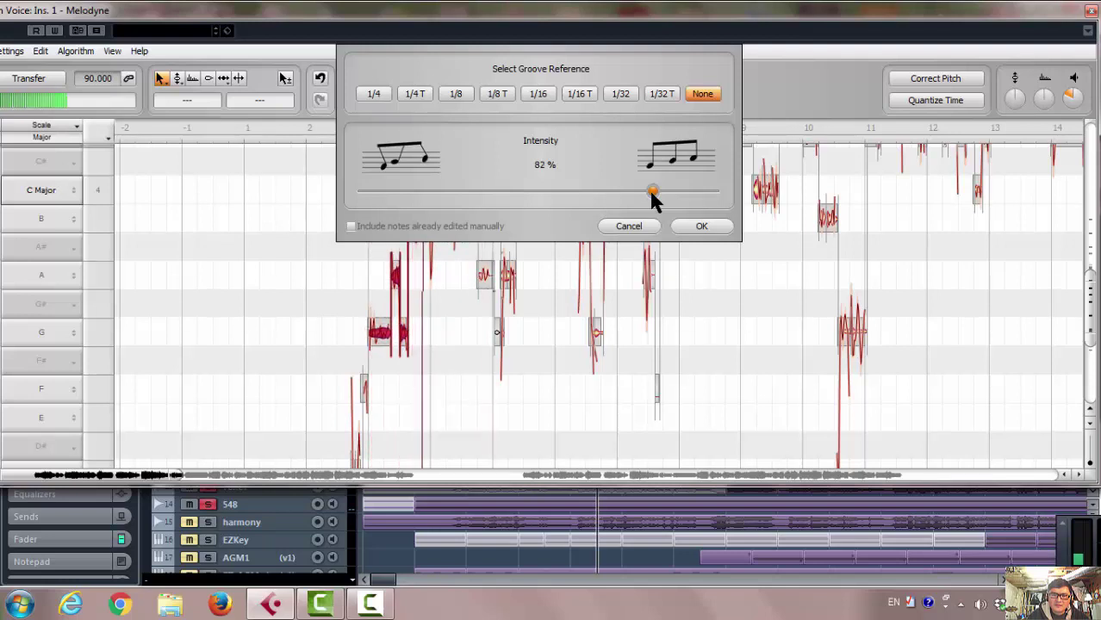
left_click(699, 227)
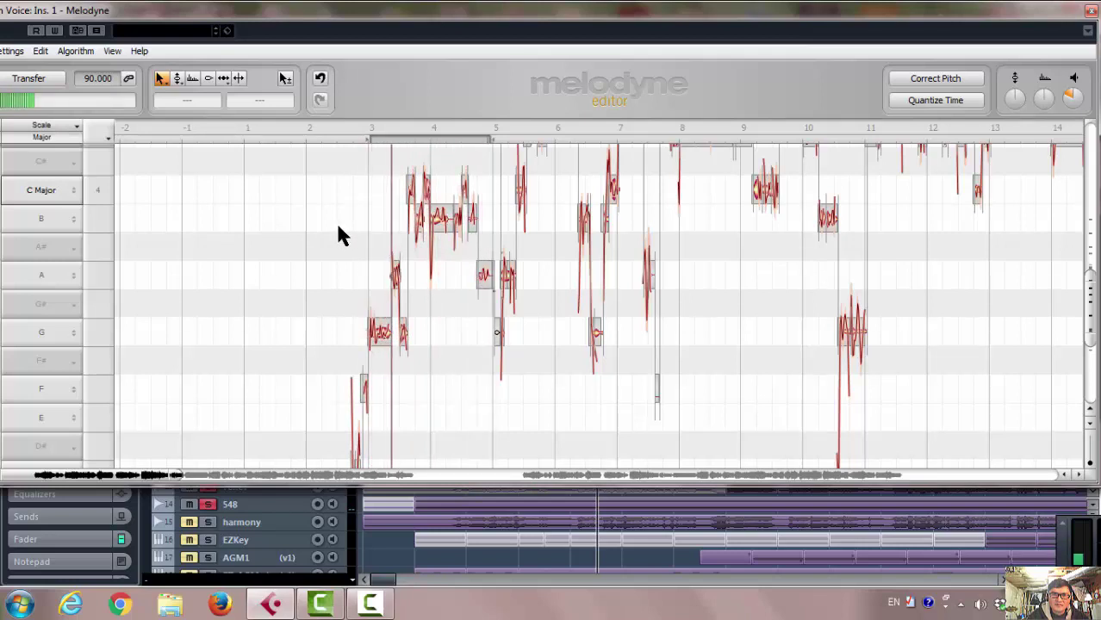
Step: Replay the phrase, then lower the G note near bar 3 by about 5 dB with the Amplitude Tool
left_click(349, 131)
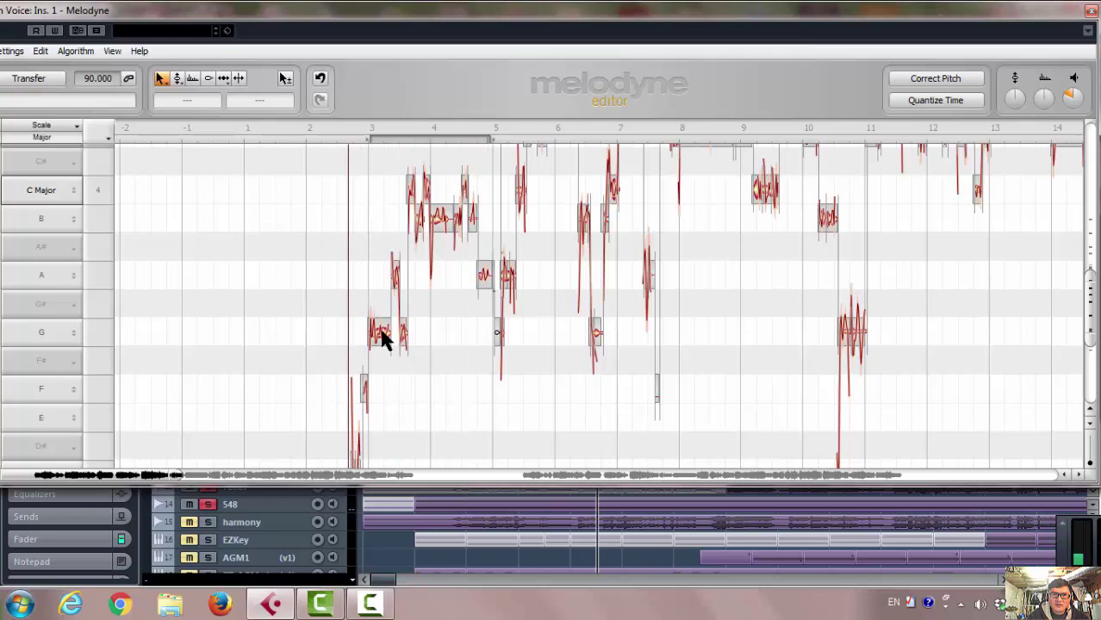
right_click(427, 342)
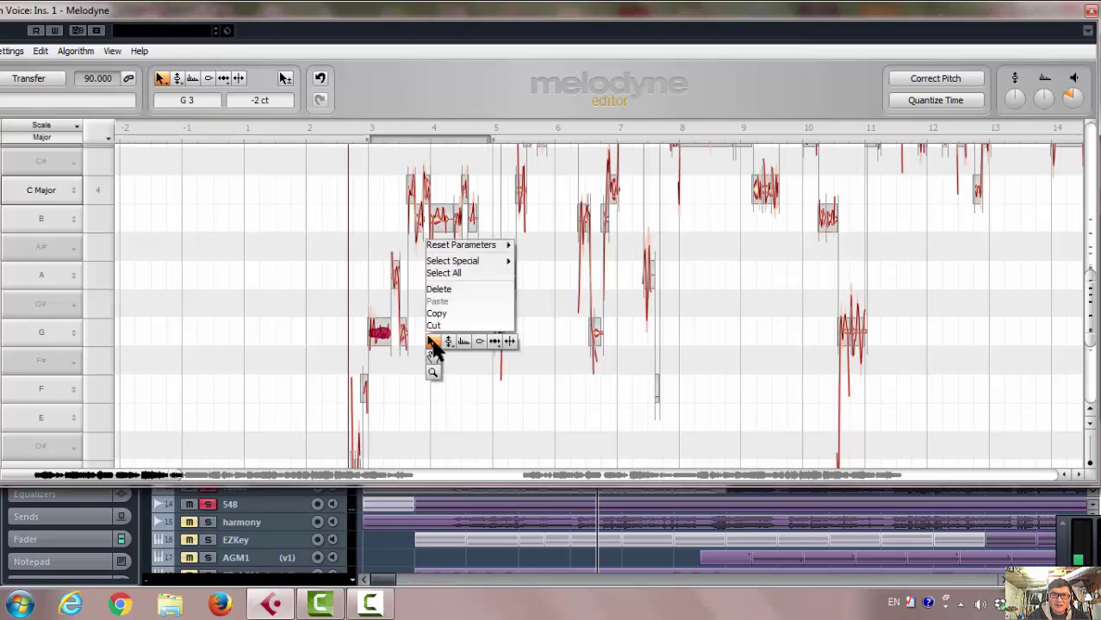
left_click(479, 342)
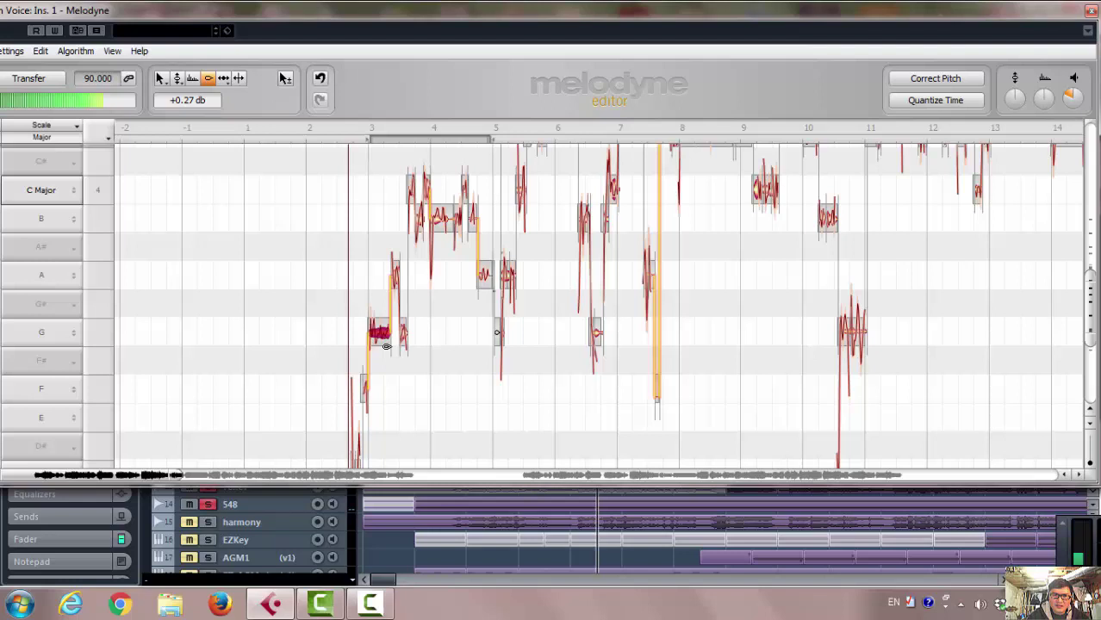
left_click_drag(386, 346, 386, 380)
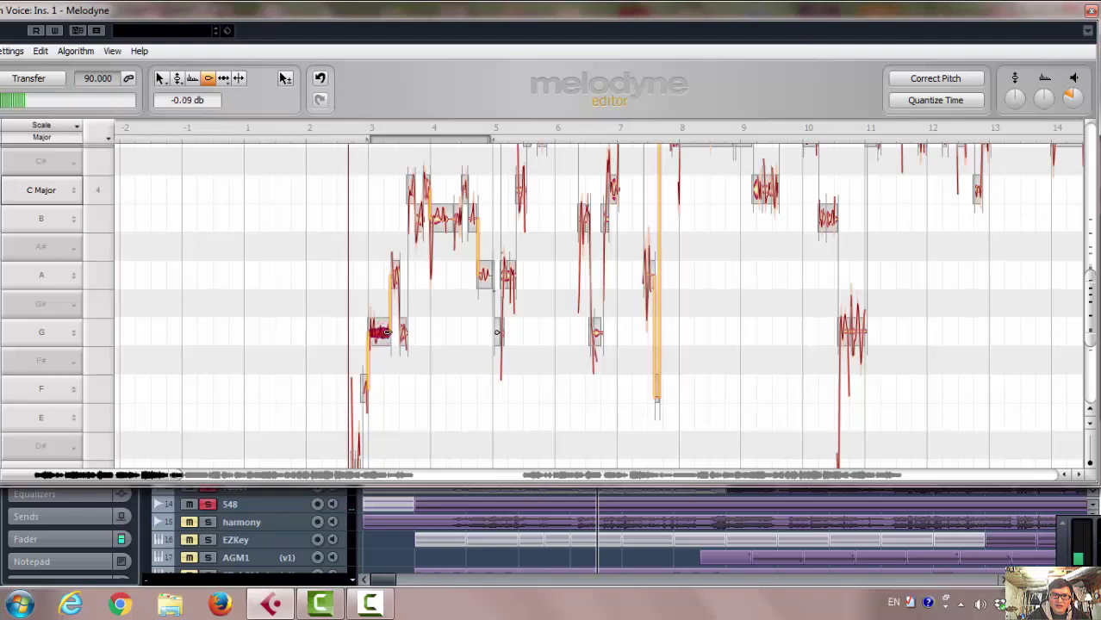
Step: Replay the vocal from bars 2–3 and scroll the overview to around bar 41
left_click(315, 132)
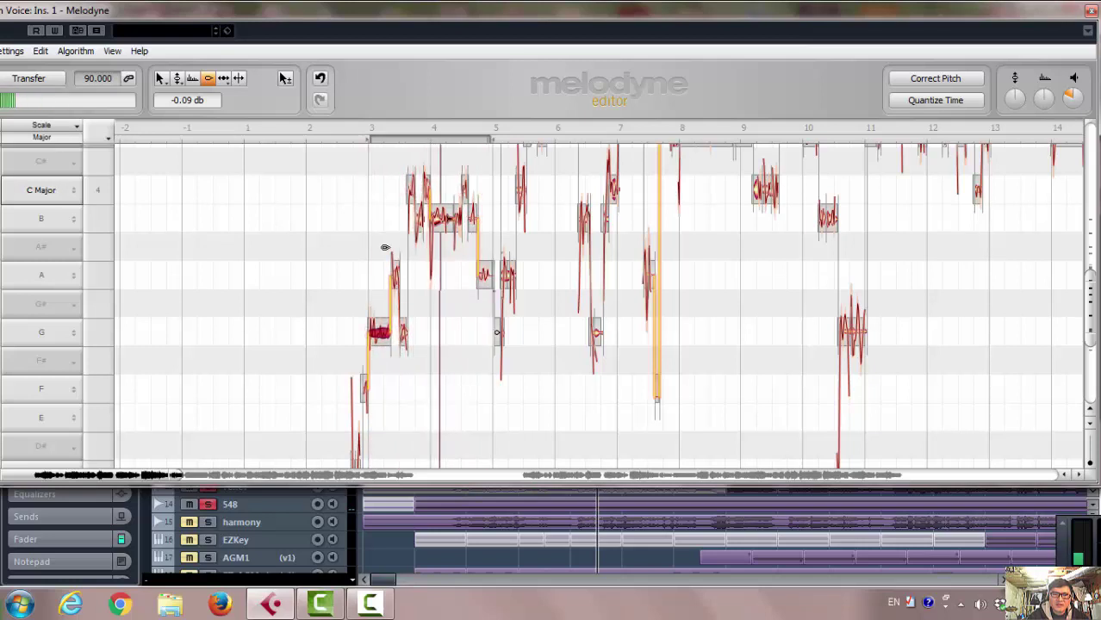
left_click(329, 129)
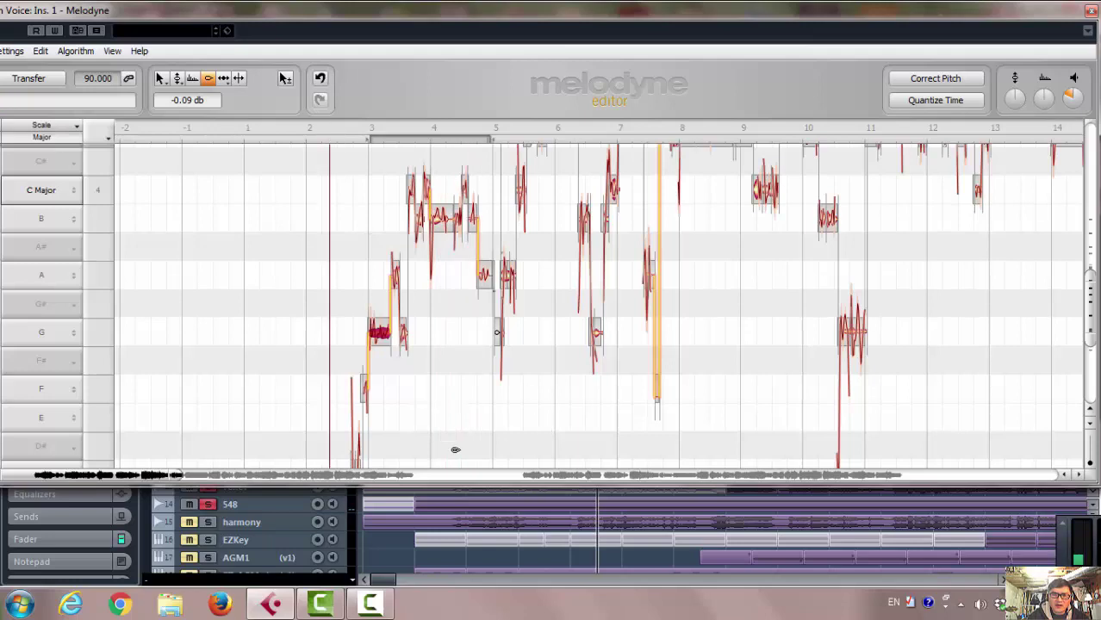
left_click_drag(138, 483, 593, 478)
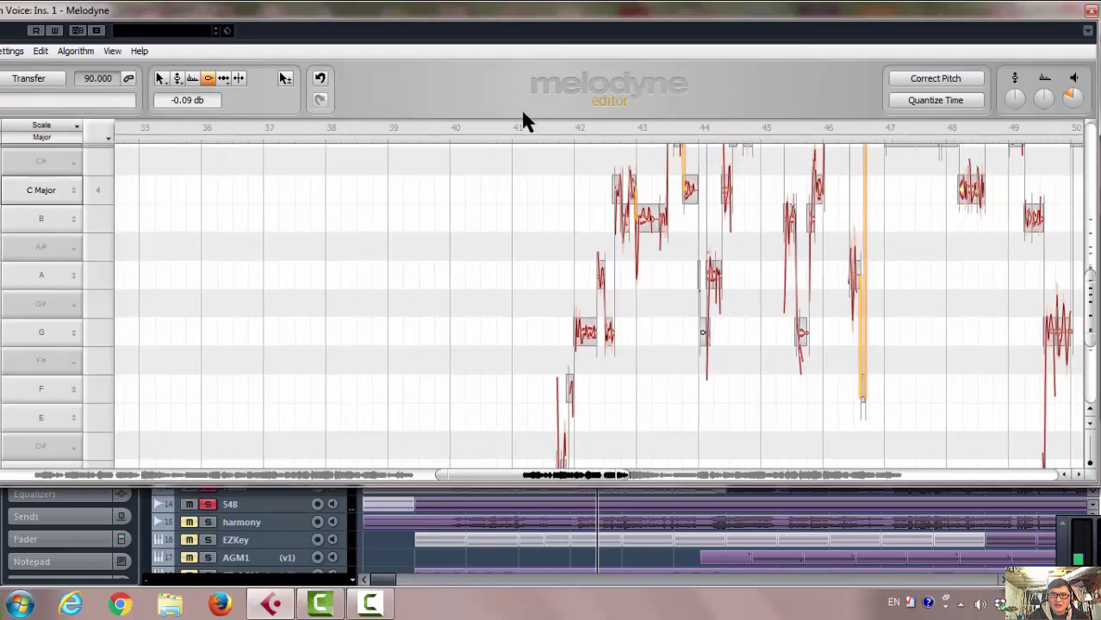
Step: Play from bar 41, switch to the Main Tool, and box-select the notes around bars 42–43
double_click(512, 133)
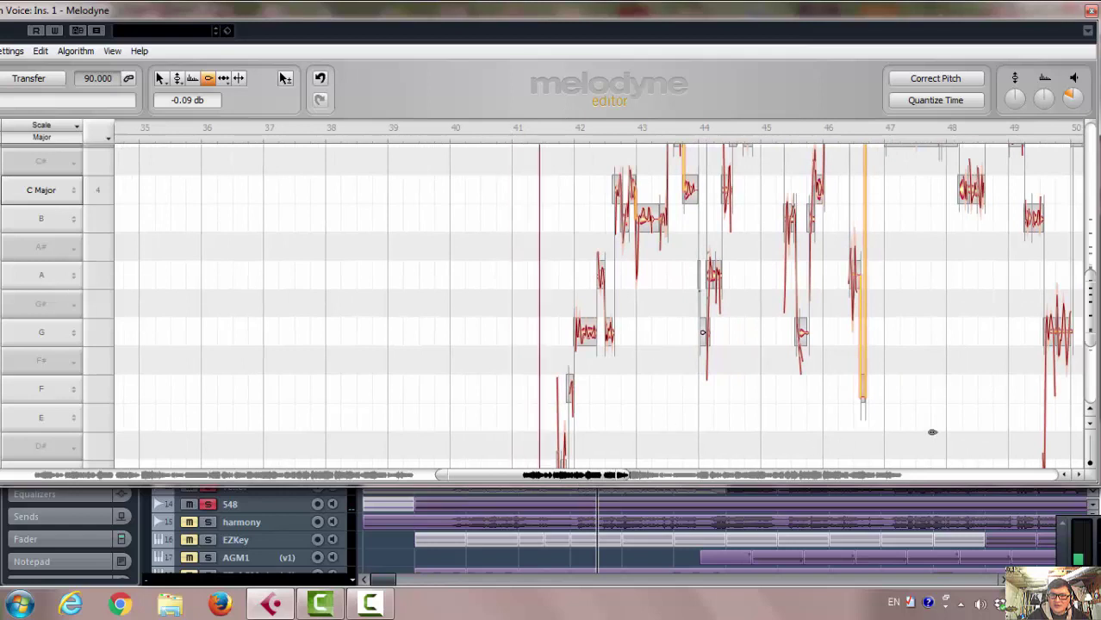
left_click_drag(1095, 332, 1093, 290)
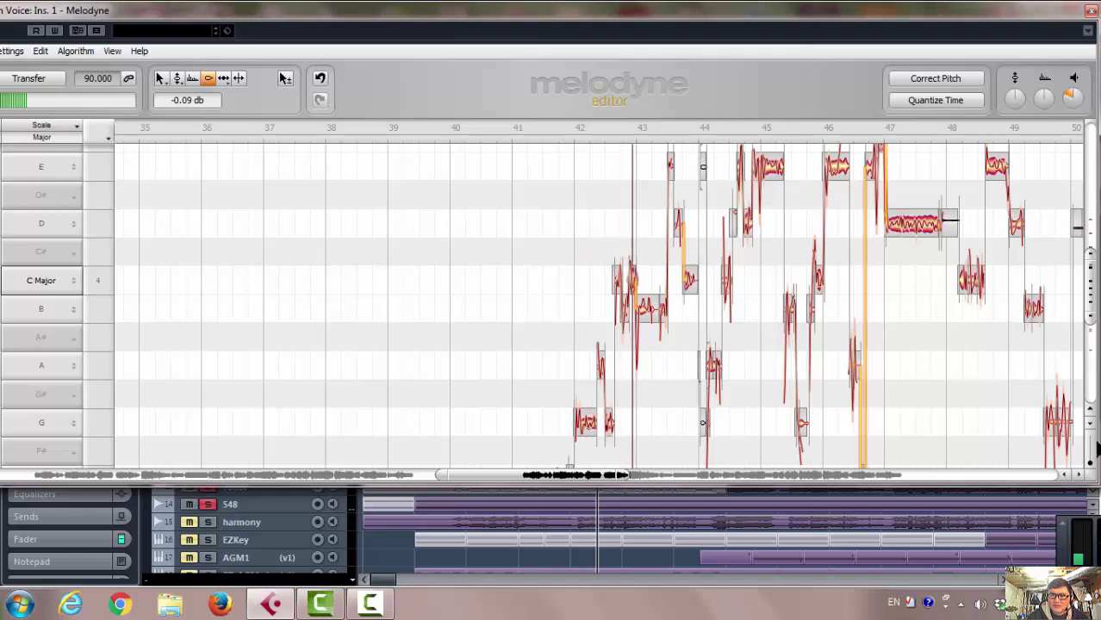
scroll(1088, 307, "down", 3)
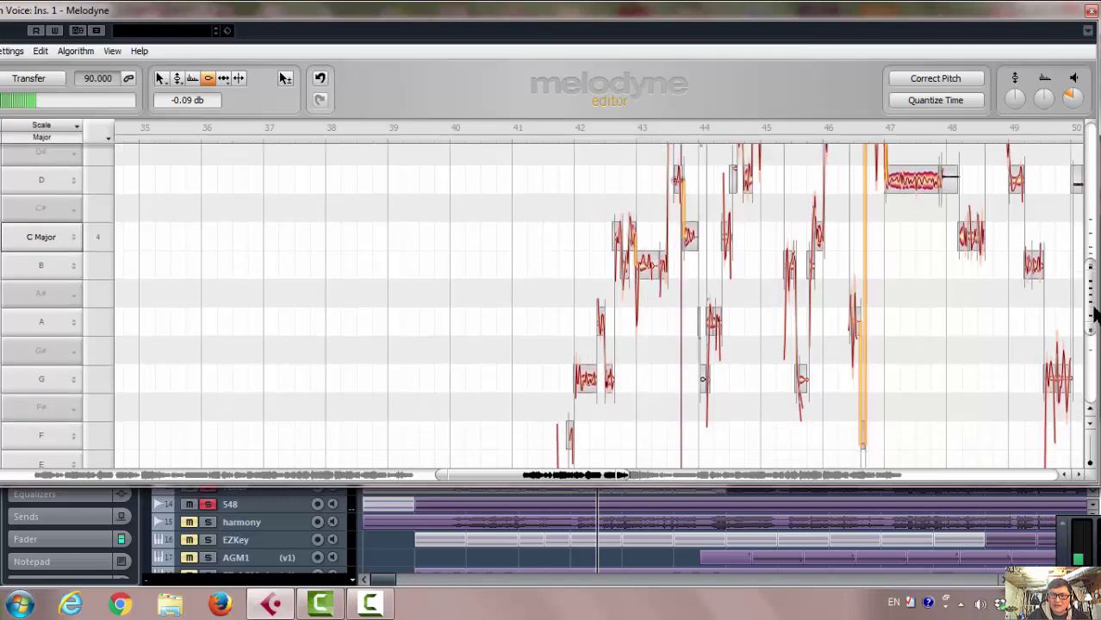
right_click(584, 221)
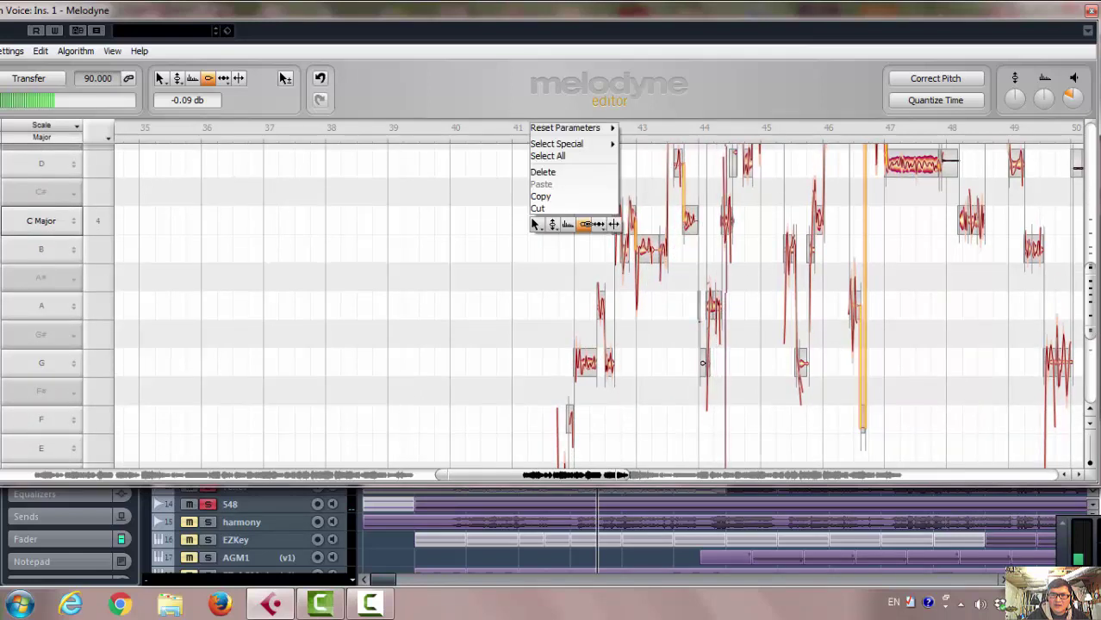
left_click(535, 226)
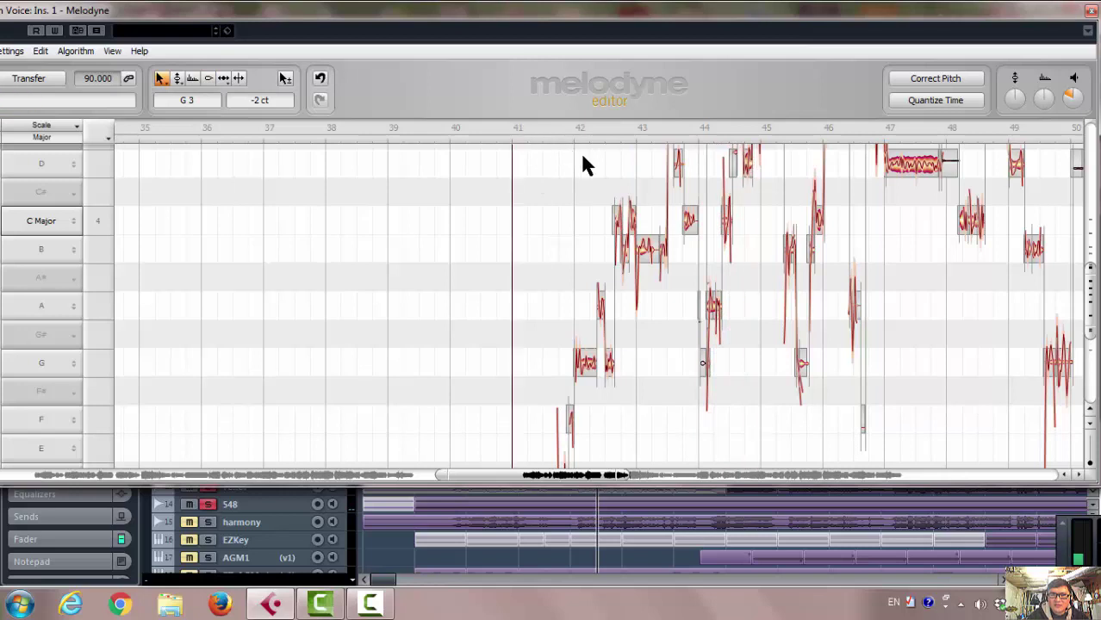
left_click_drag(583, 157, 629, 447)
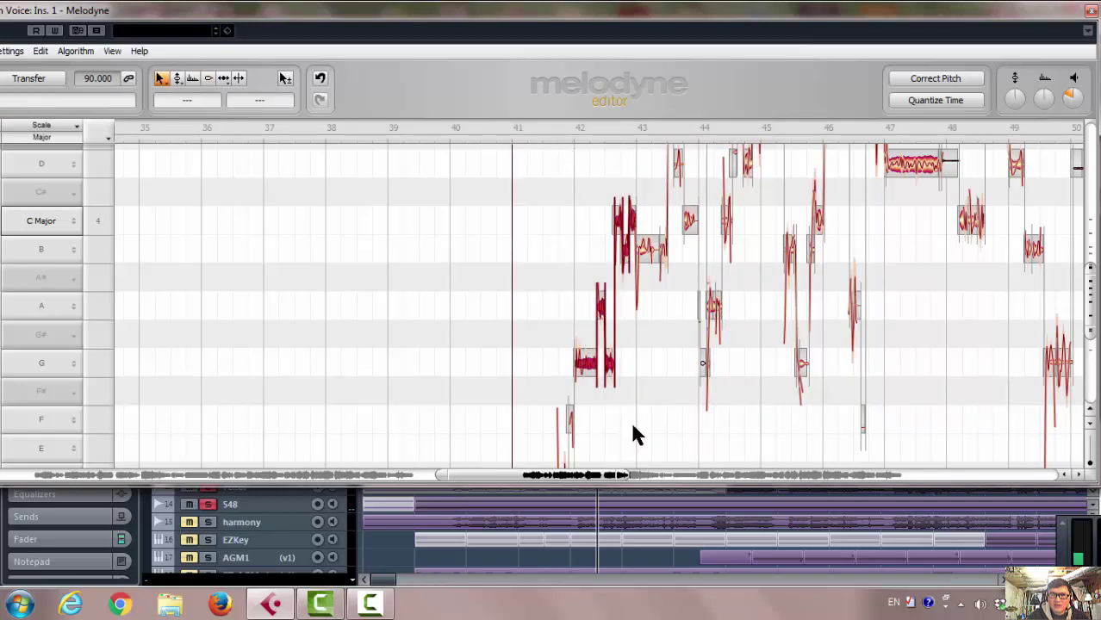
Step: Quantize the bar 42 phrase notes' timing at 50% intensity
left_click(927, 102)
left_click(540, 191)
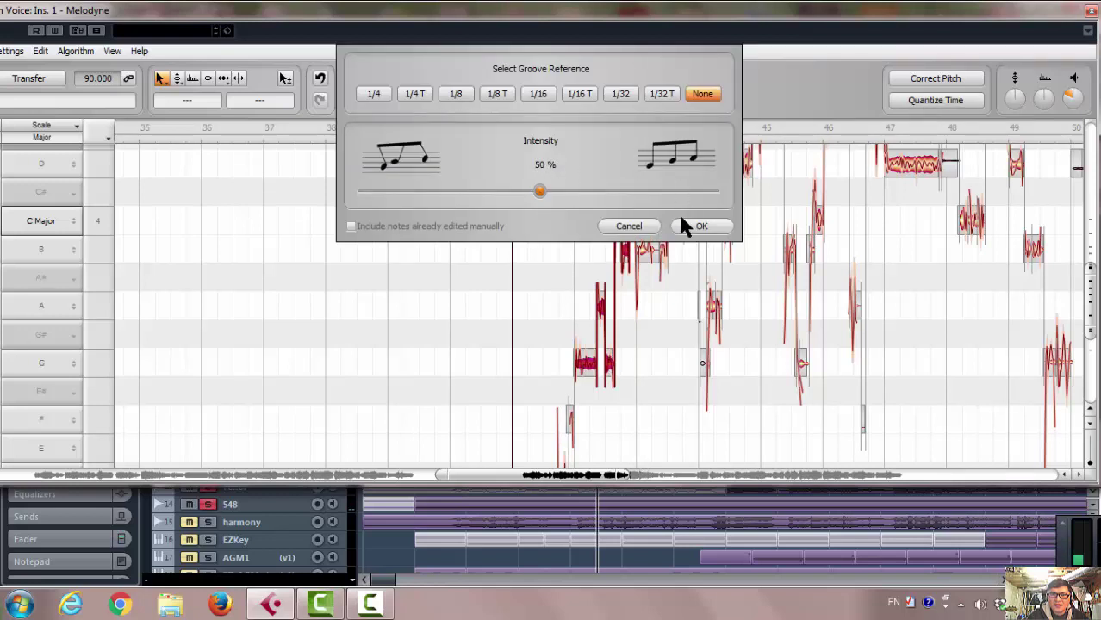
left_click(635, 226)
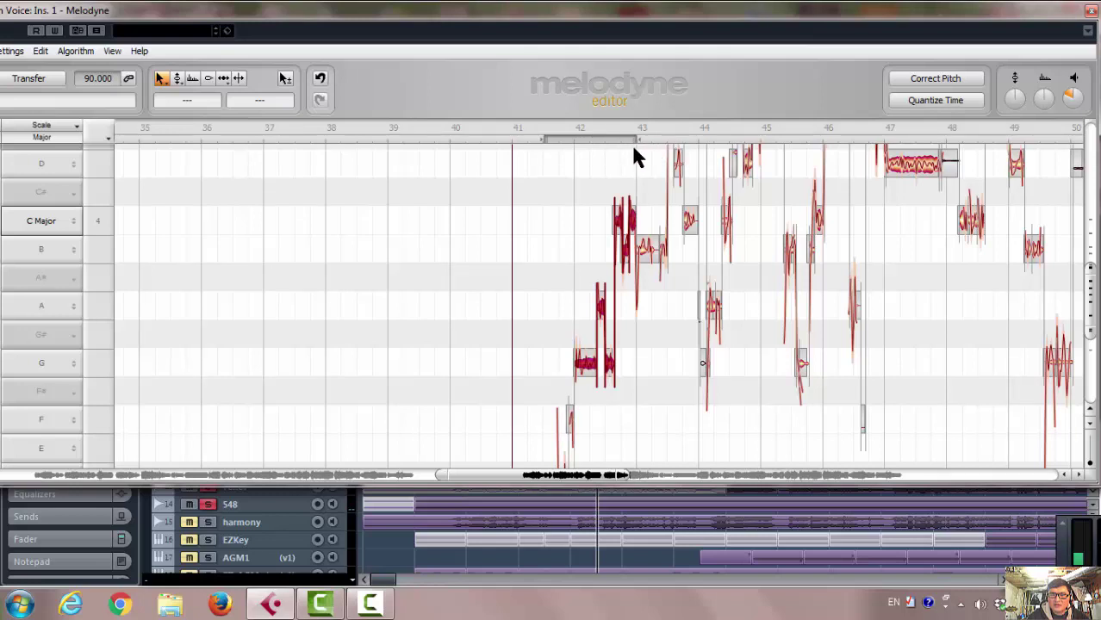
Step: Re-quantize the notes' timing, settling on 80% intensity after trying values from 37% to 100%
left_click(930, 105)
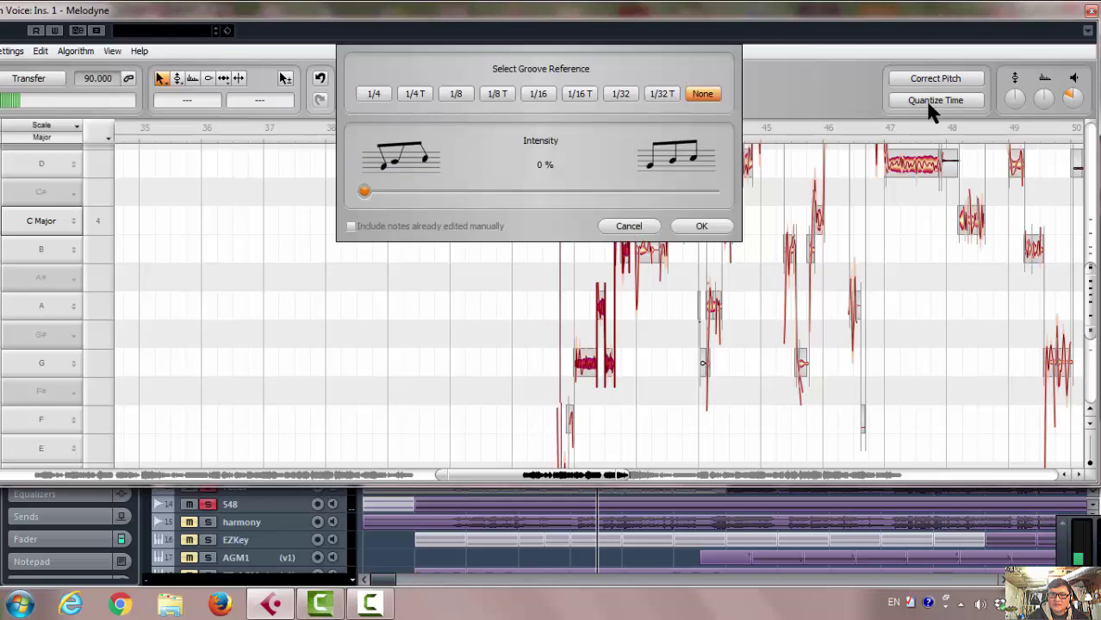
left_click(495, 190)
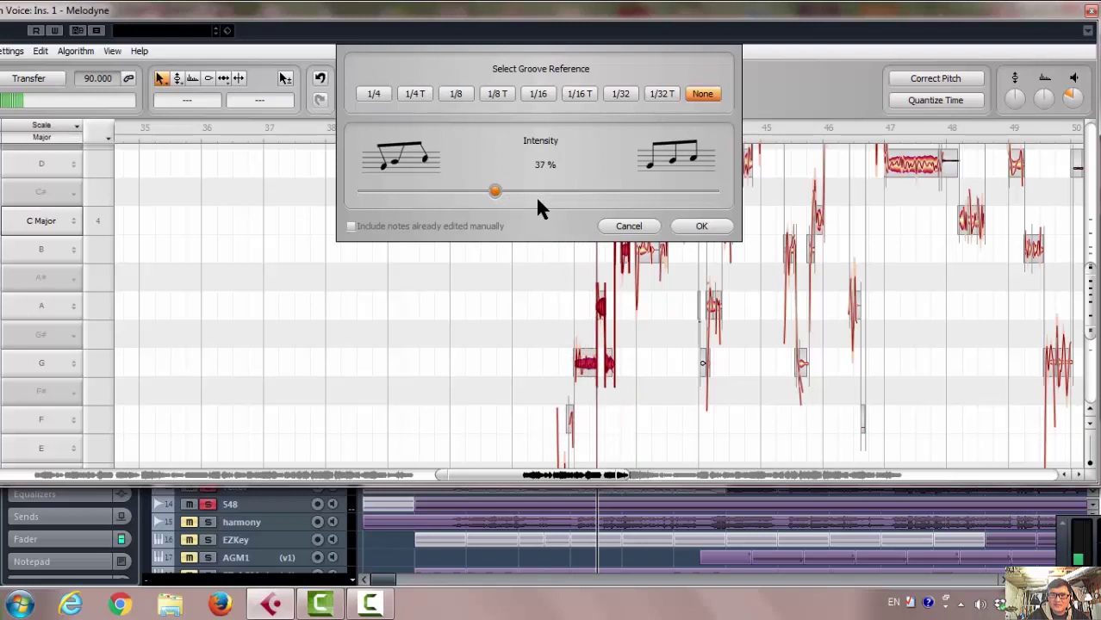
left_click(558, 190)
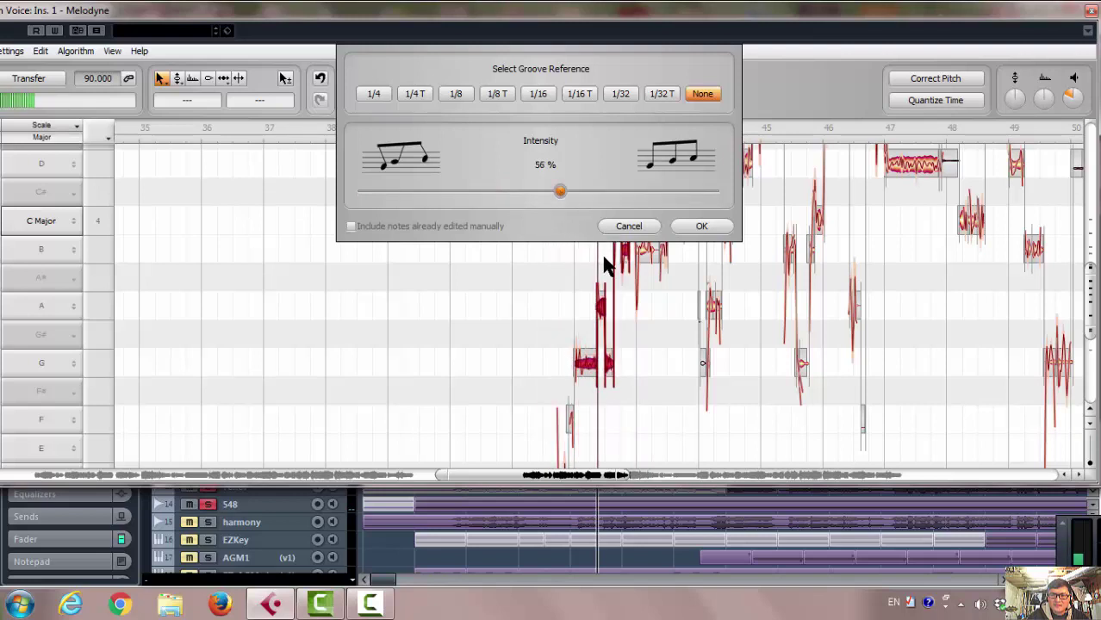
left_click(617, 190)
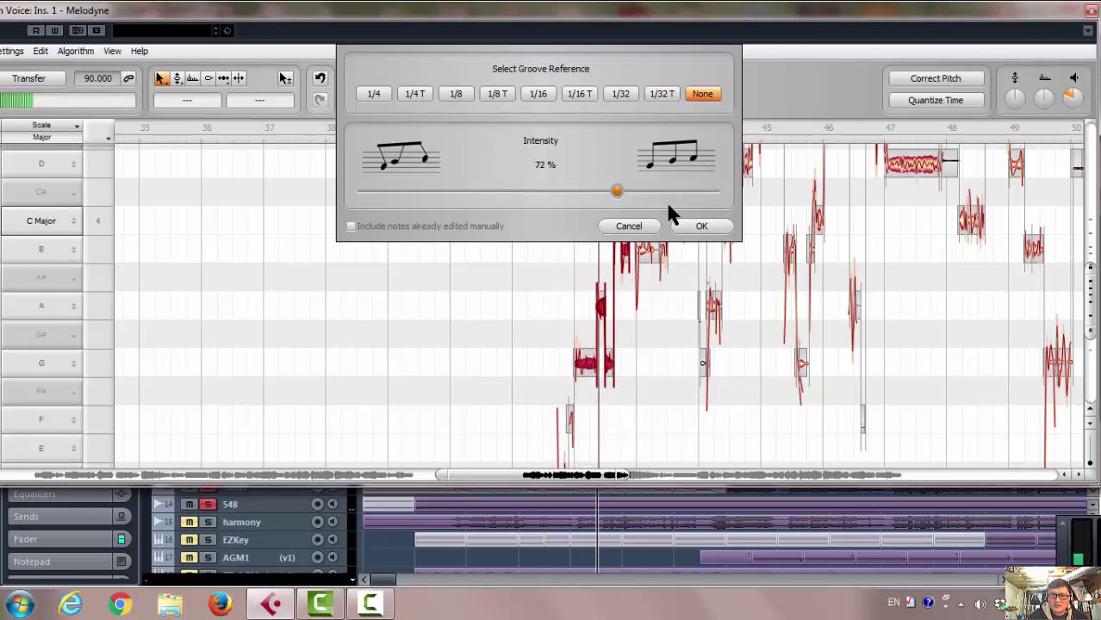
left_click(714, 190)
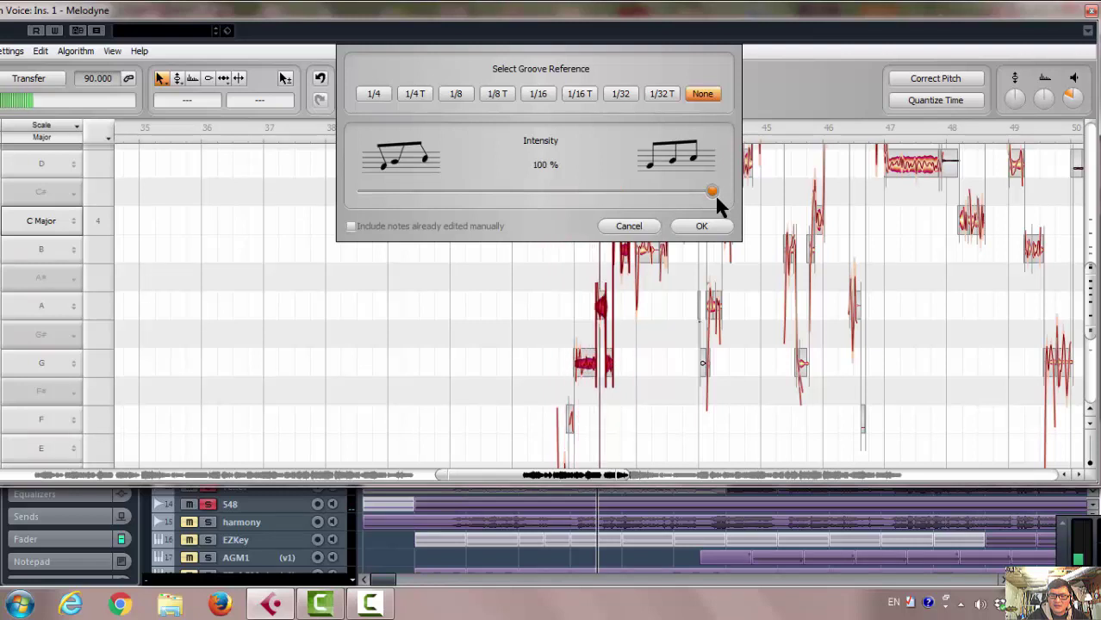
left_click(593, 190)
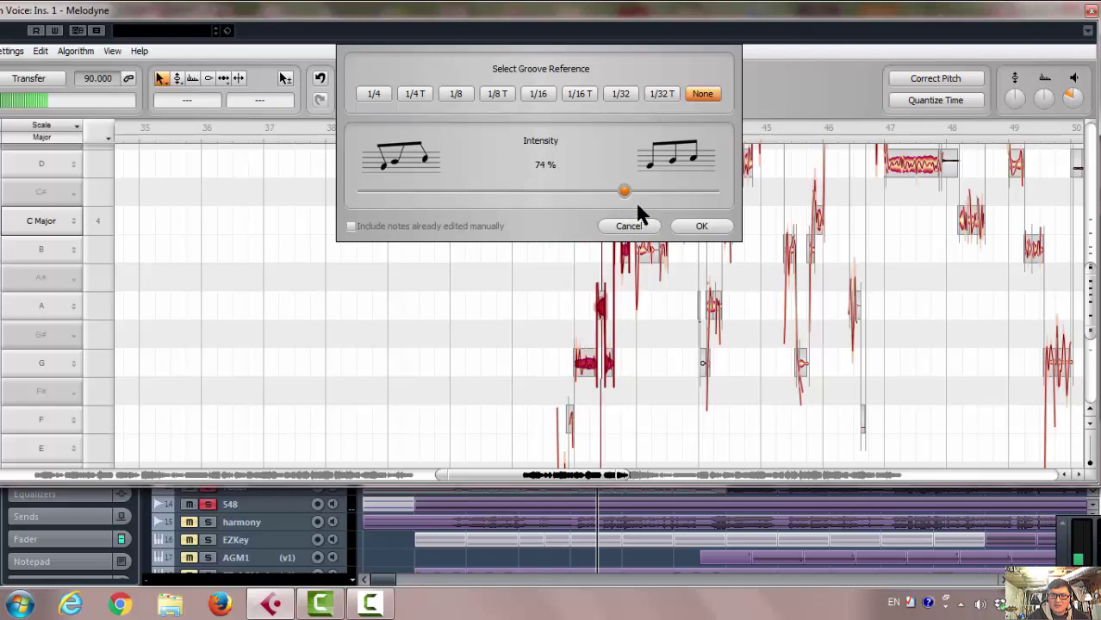
left_click(644, 191)
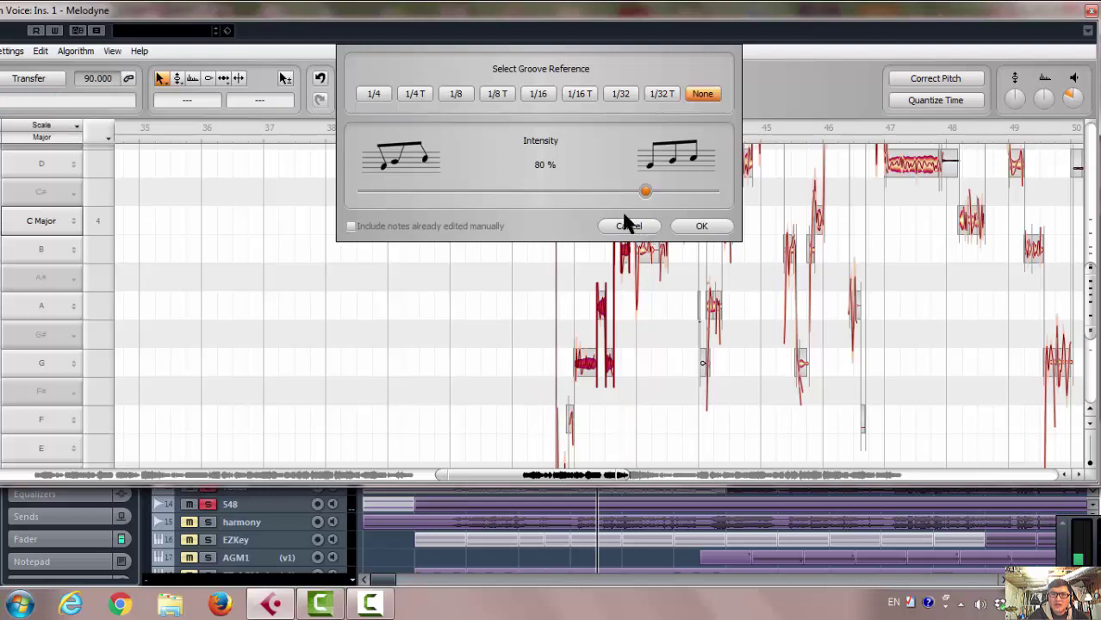
left_click(702, 226)
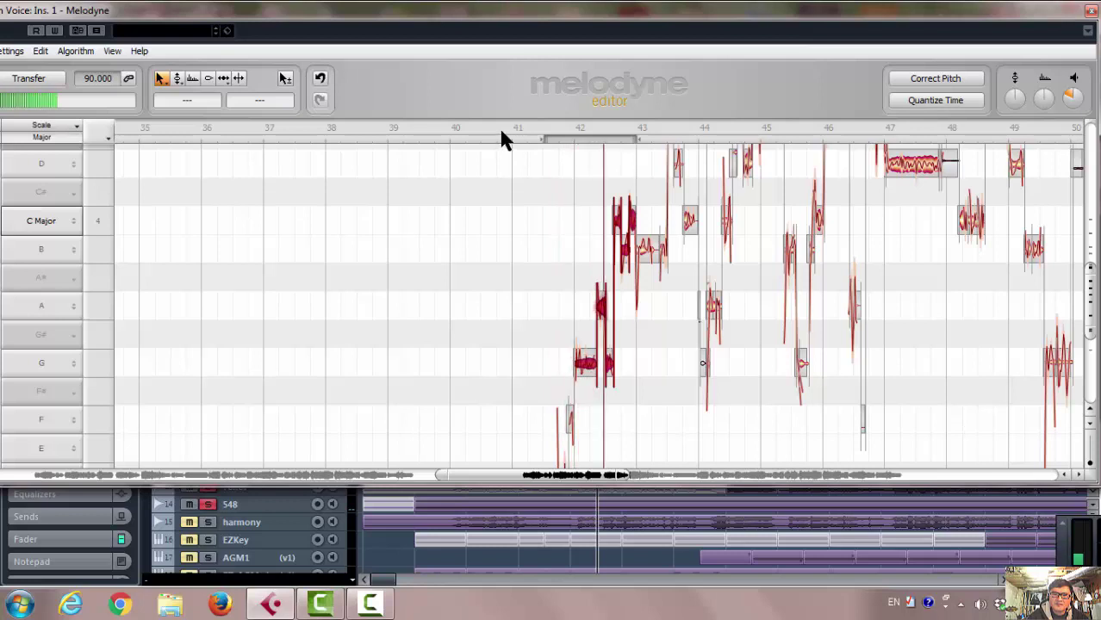
Step: Stop playback, lower one note's volume by about 0.72 dB with the Amplitude Tool, and resume playback
key("space")
right_click(591, 372)
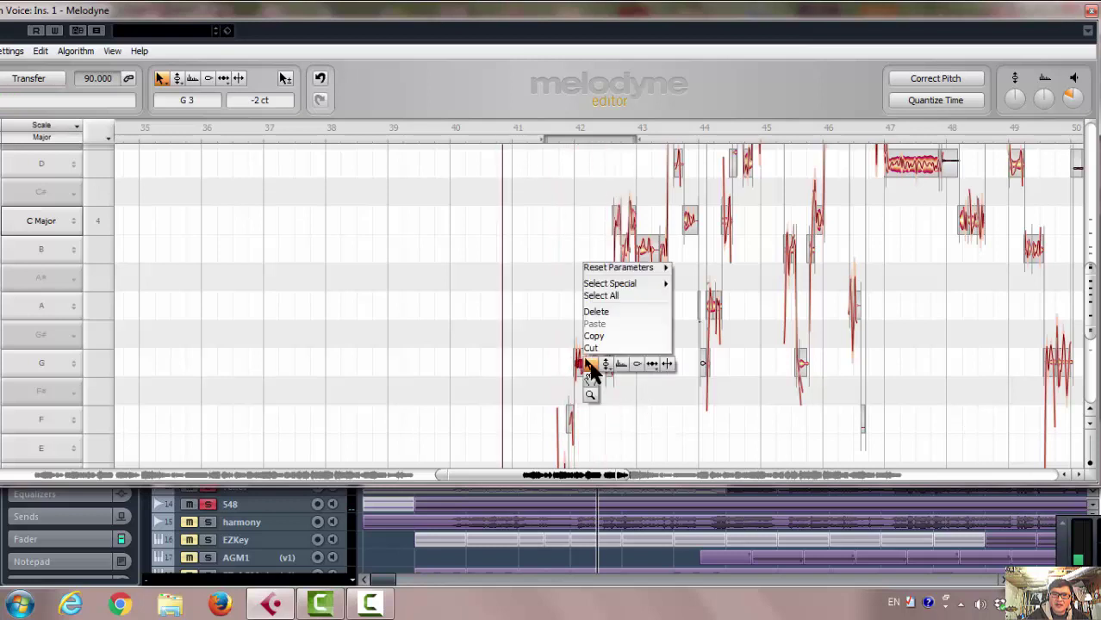
left_click(638, 366)
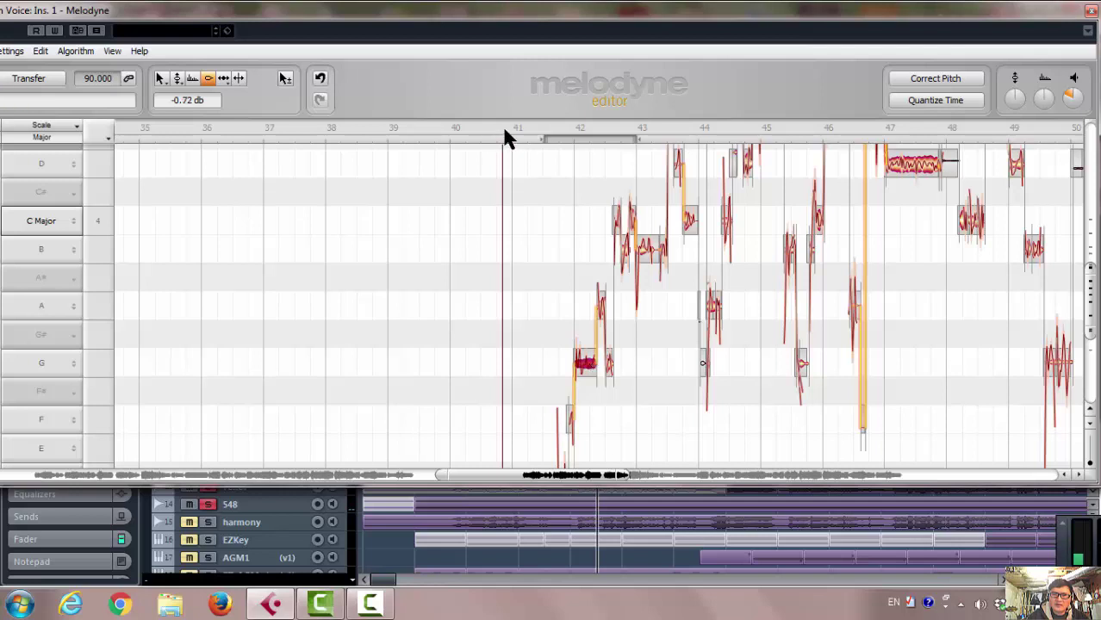
key("space")
Step: Return to the Main Tool, select the G note near bar 42, and switch to the Formant Tool
right_click(643, 390)
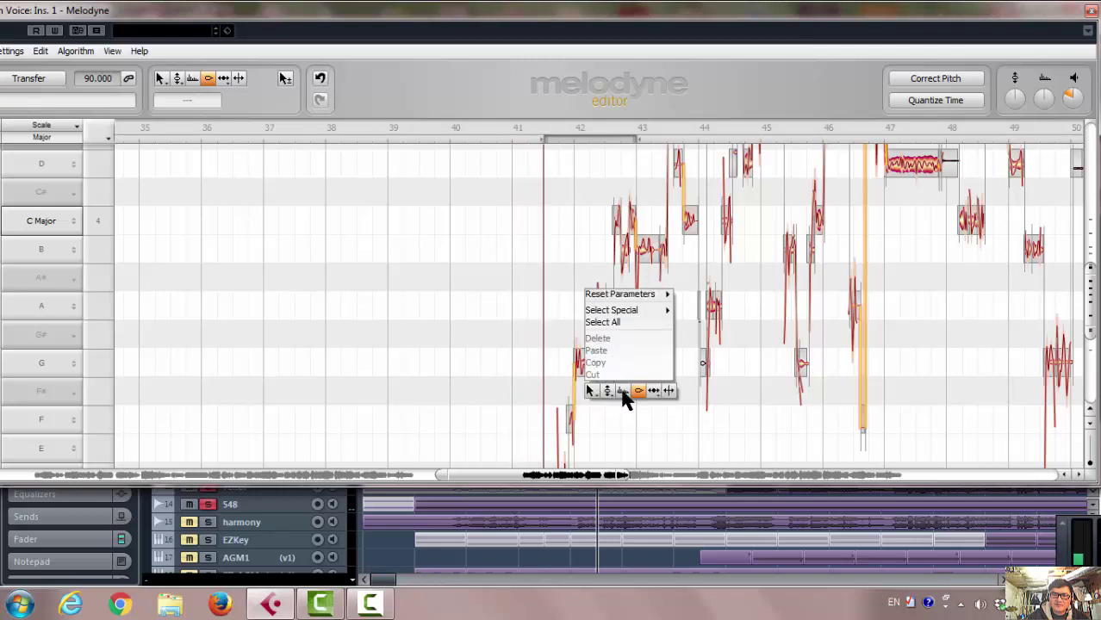
left_click(592, 389)
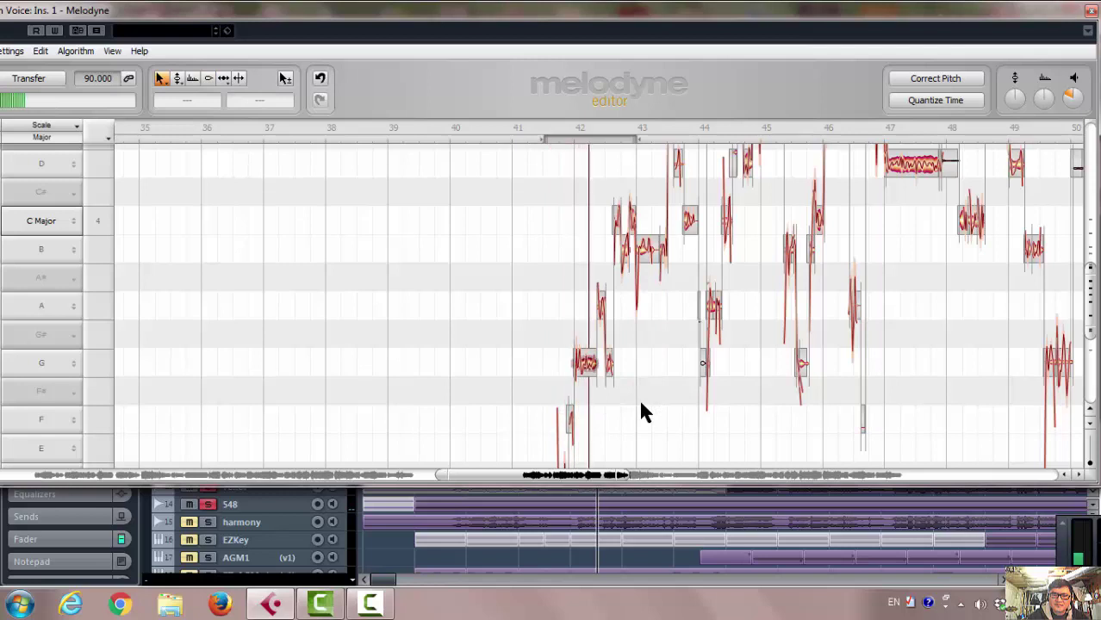
right_click(640, 403)
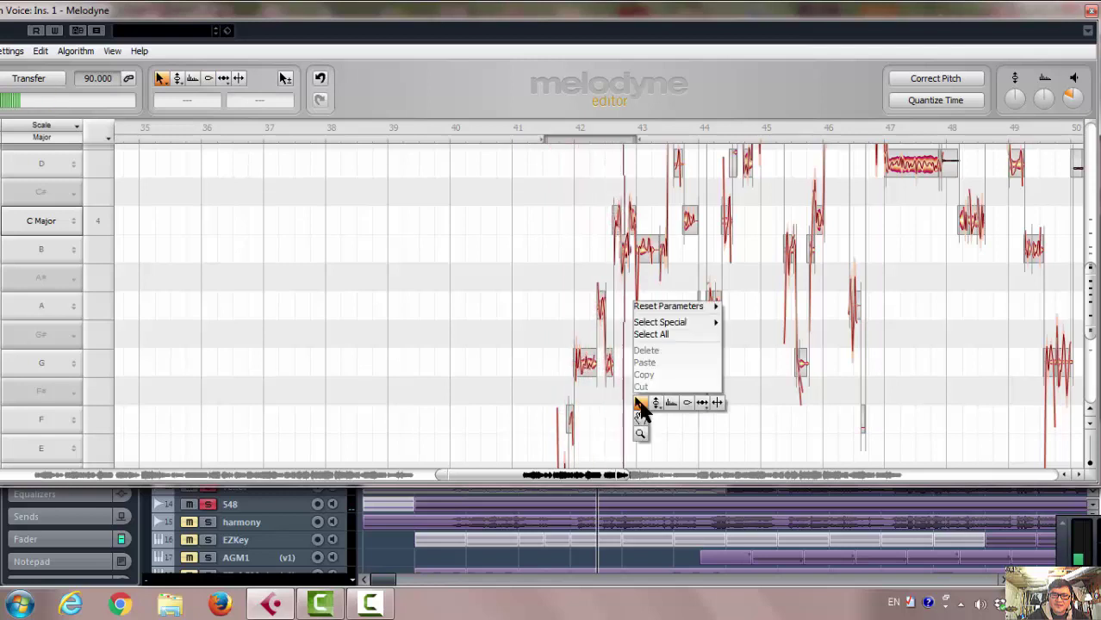
left_click(590, 398)
left_click(587, 365)
left_click(518, 129)
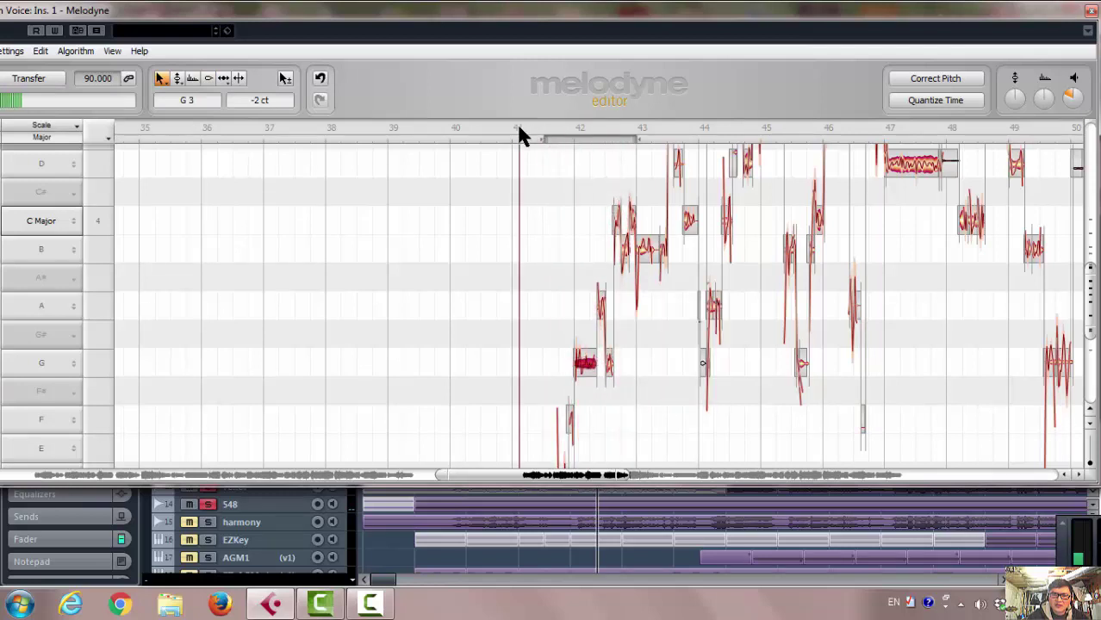
right_click(652, 385)
left_click(681, 379)
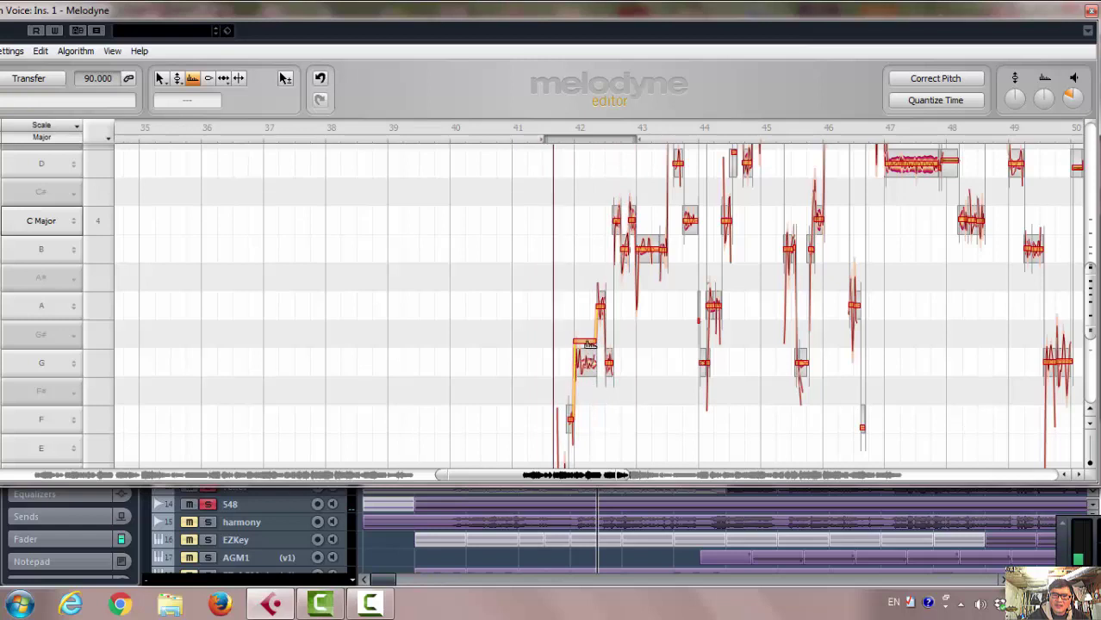
Step: Scroll the overview to the start, raise the bar-3 G note's formant, and play from bar 2
left_click(593, 385)
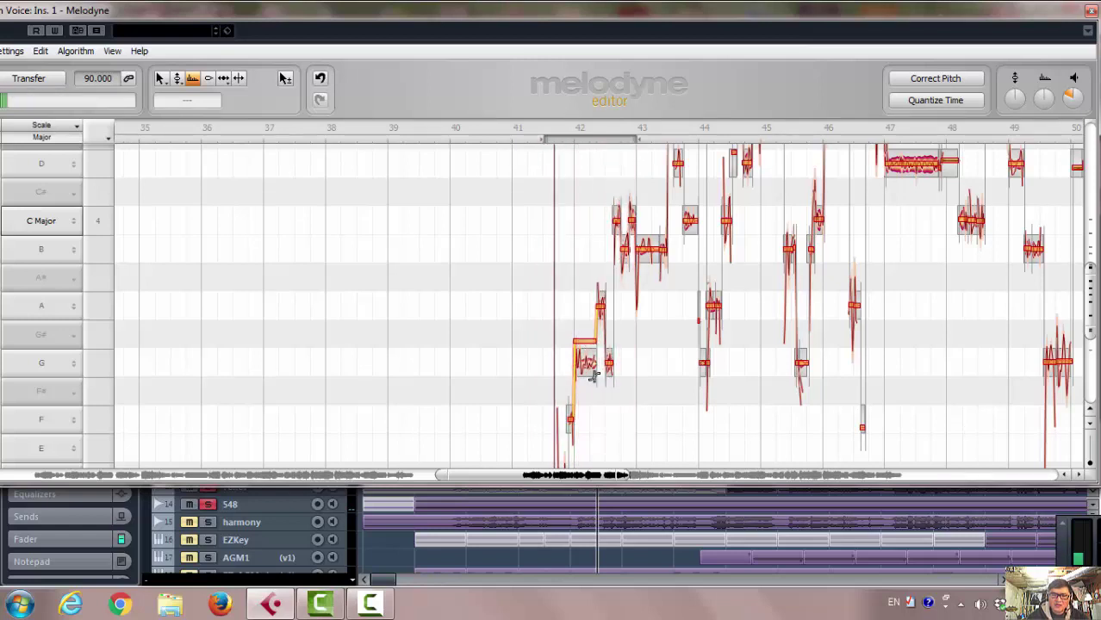
left_click(531, 136)
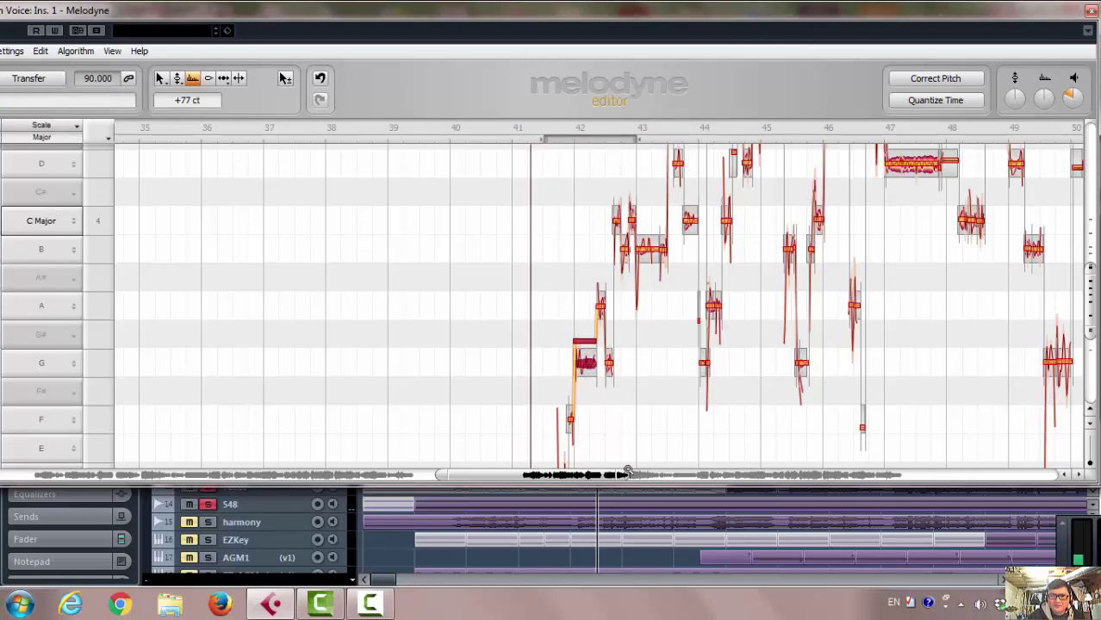
left_click_drag(545, 478, 164, 474)
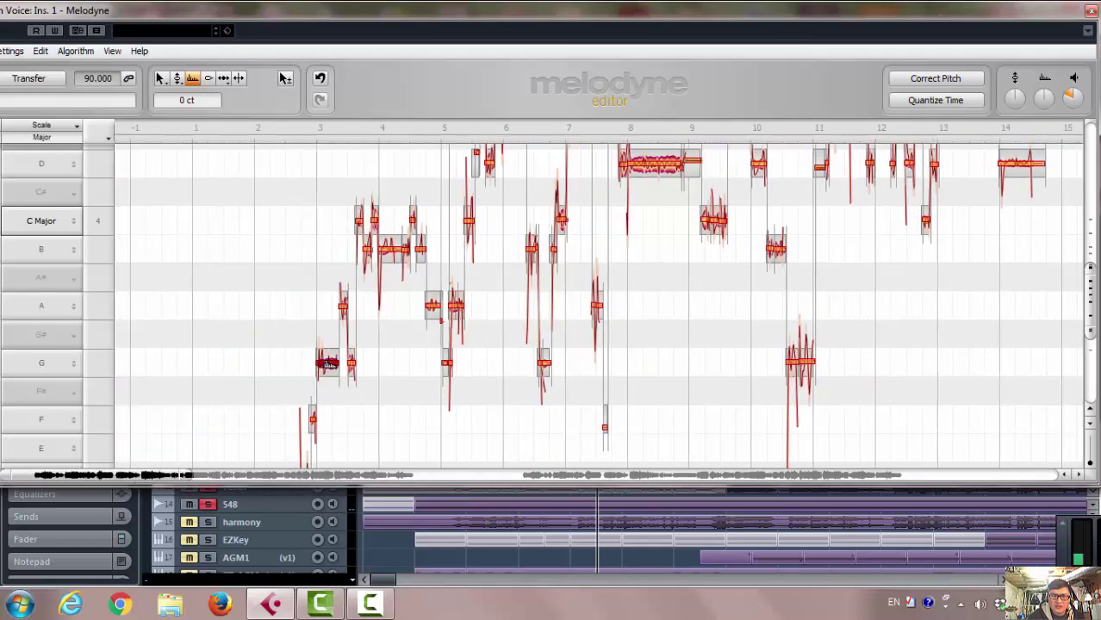
left_click_drag(327, 364, 329, 328)
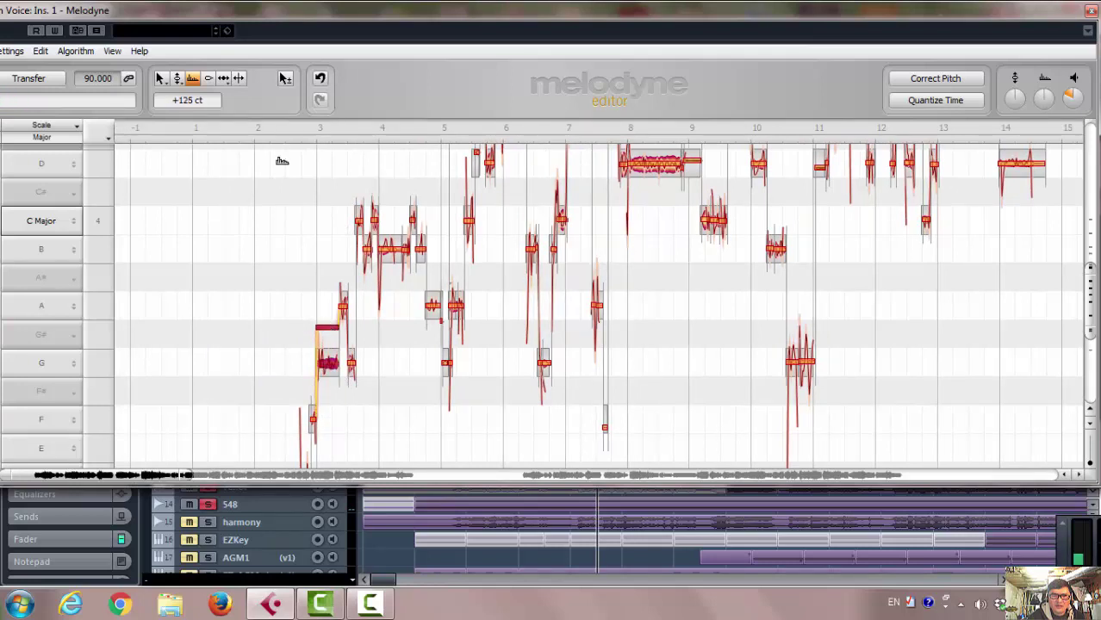
left_click(236, 127)
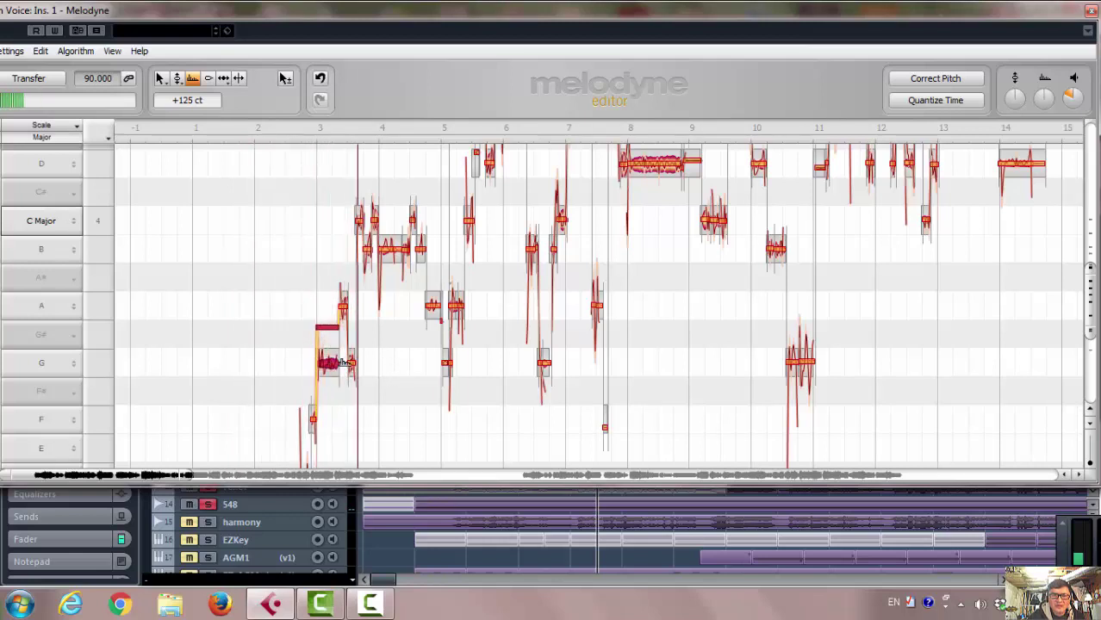
Step: Pull the G note's formant shift back to about +85 cents, replaying the passage to check
left_click(283, 129)
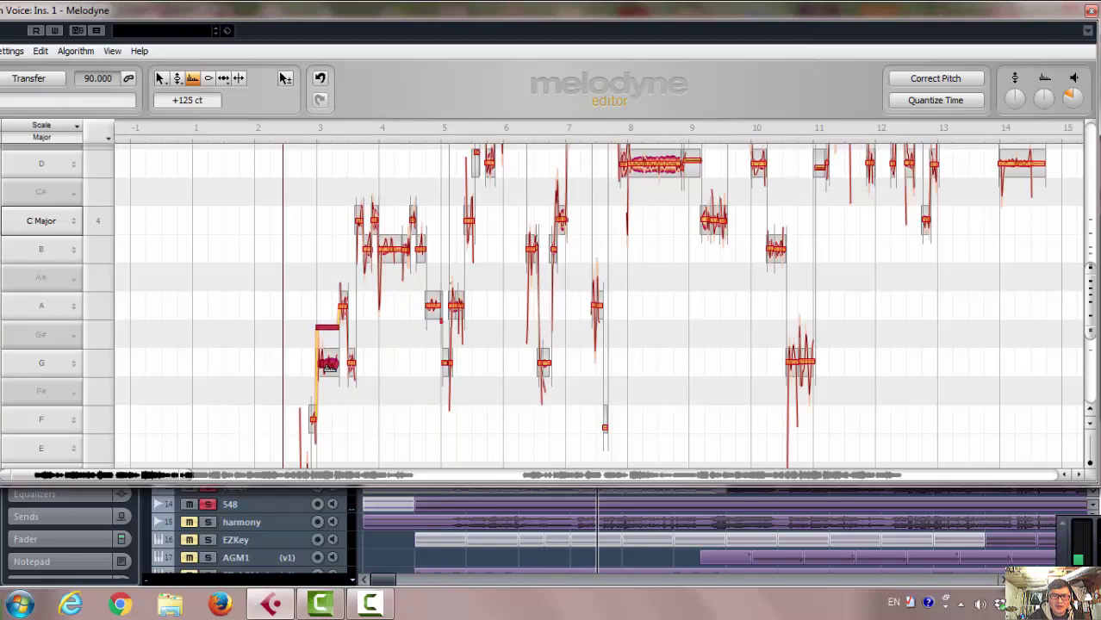
left_click_drag(328, 365, 329, 373)
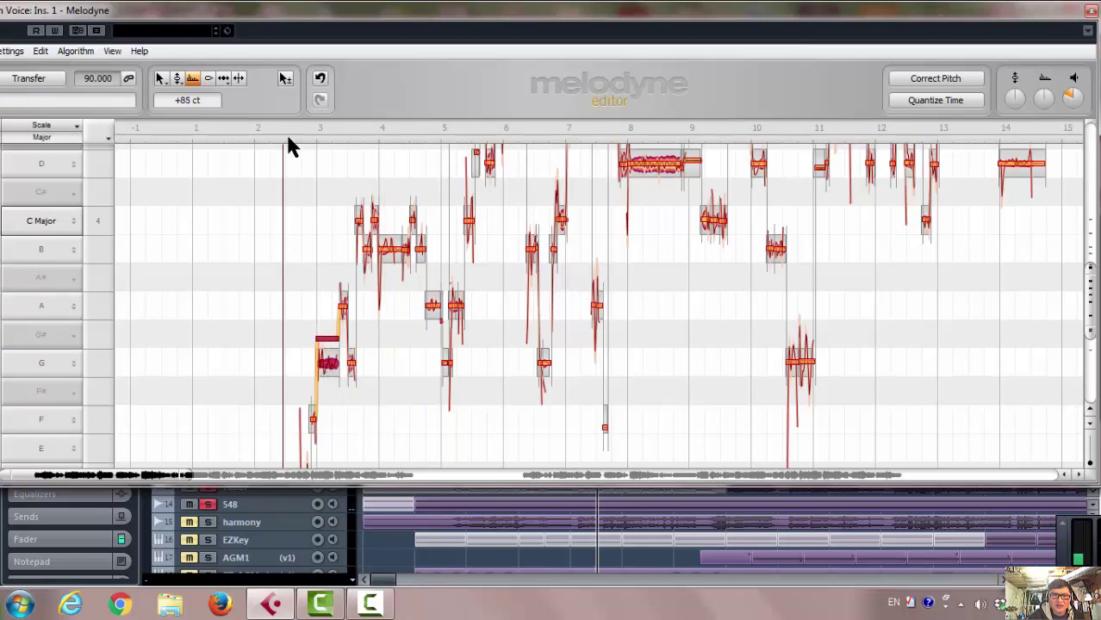
left_click(262, 128)
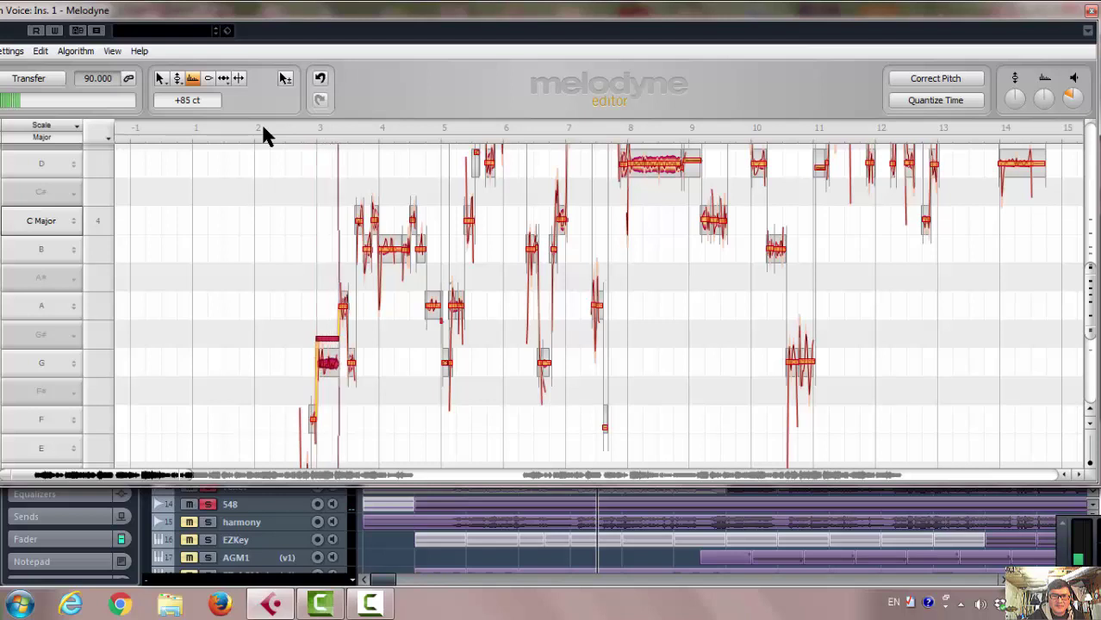
left_click(338, 129)
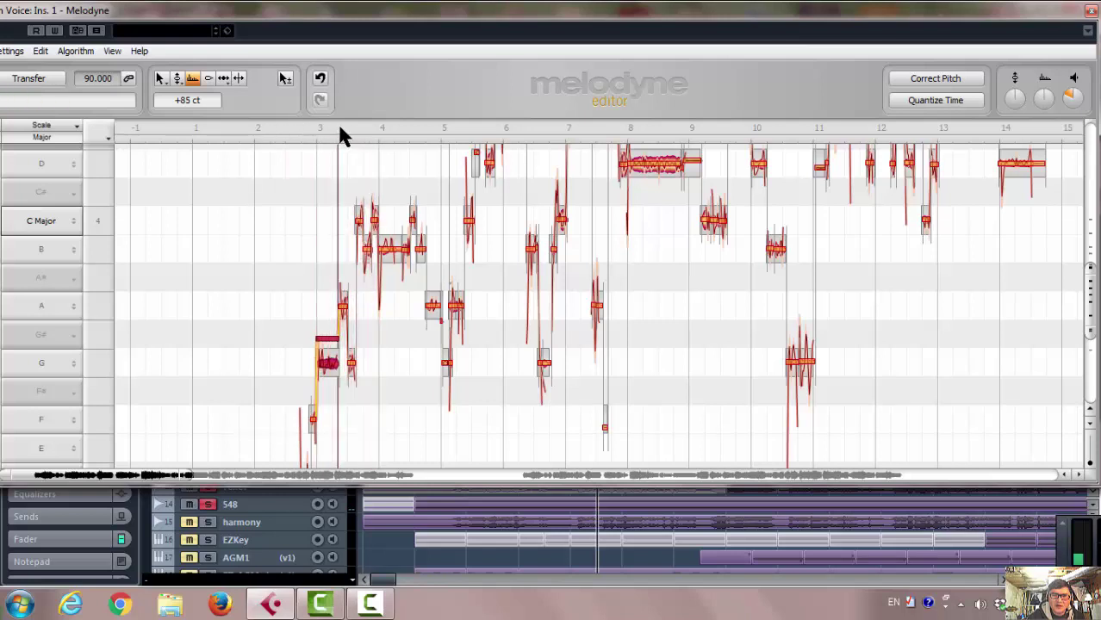
Step: Switch back to the Main Tool and move the Melodyne window down to reveal Cubase's menu bar
left_click(406, 366)
right_click(403, 371)
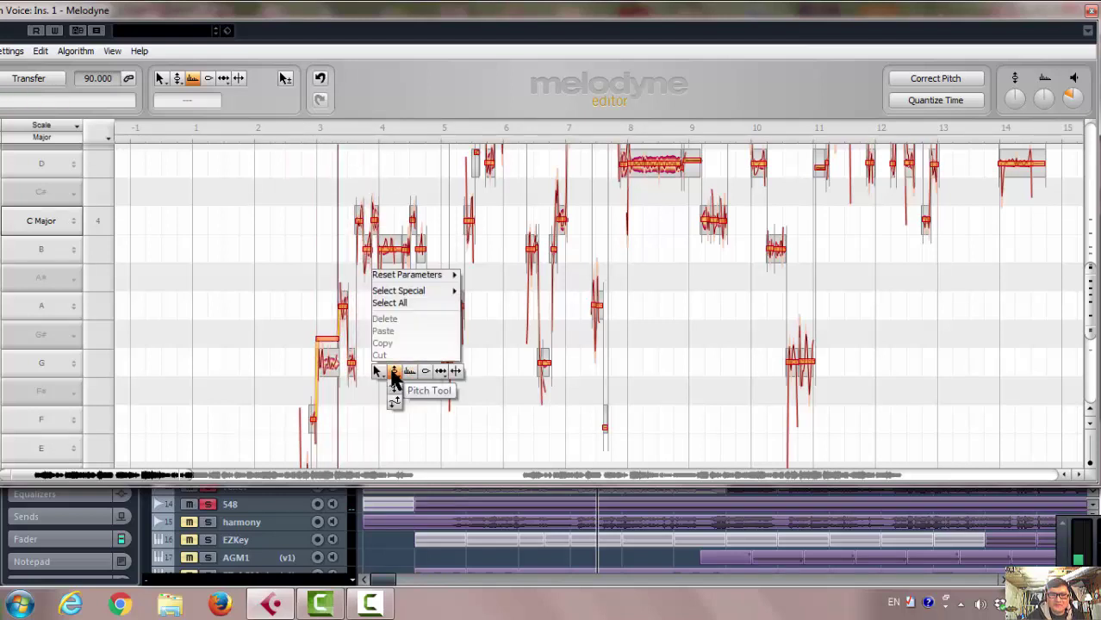
left_click(377, 371)
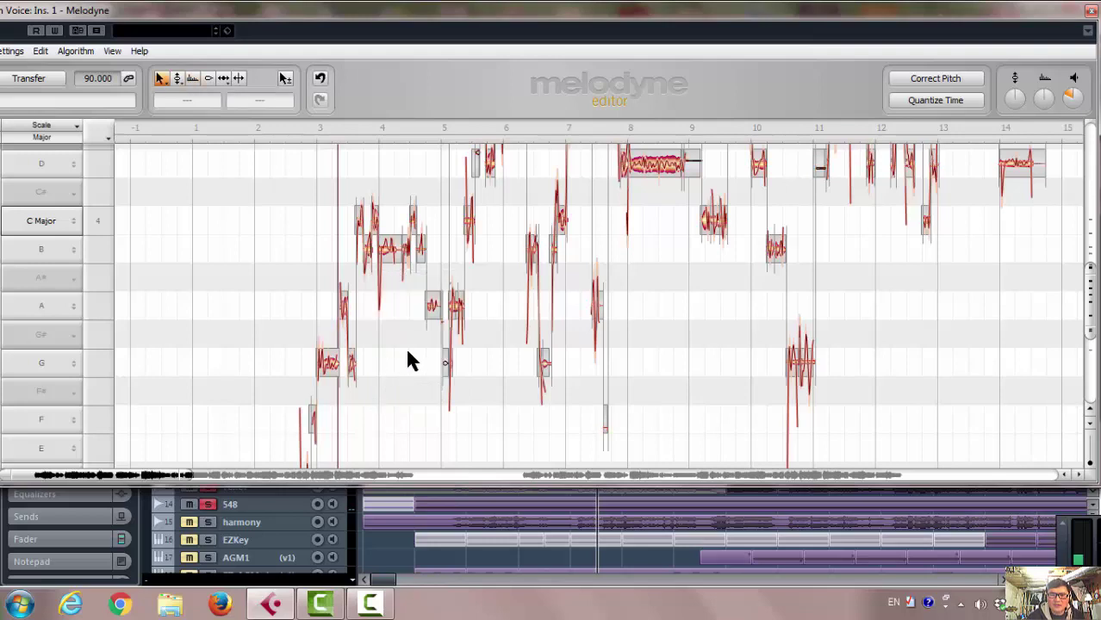
mouse_move(351, 20)
left_mouse_down()
mouse_move(399, 31)
mouse_move(356, 22)
left_mouse_up()
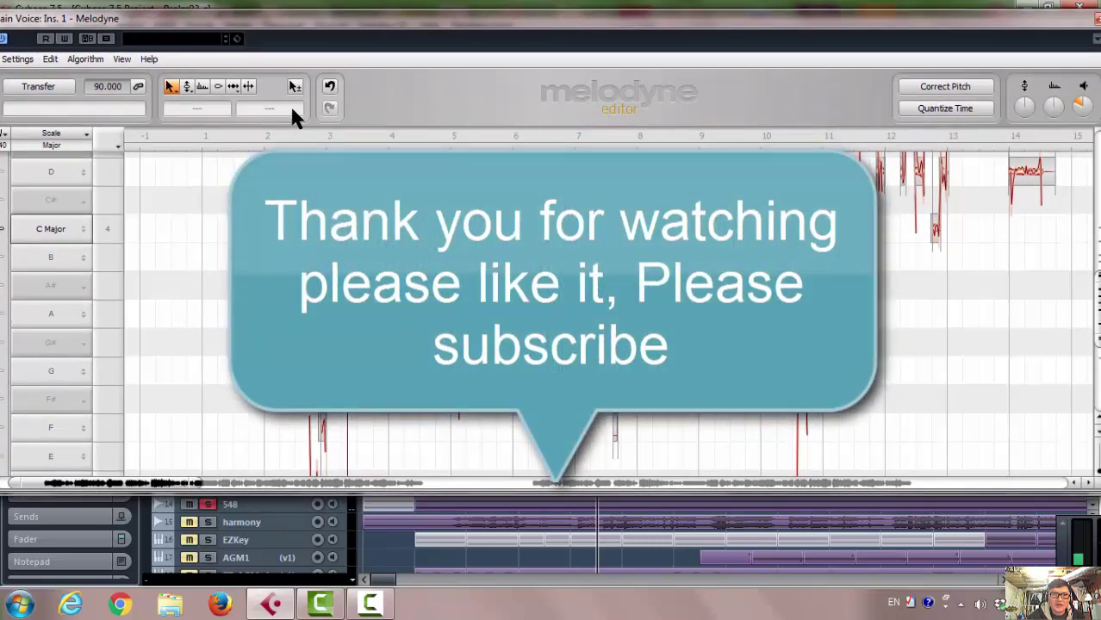
left_click_drag(312, 23, 313, 68)
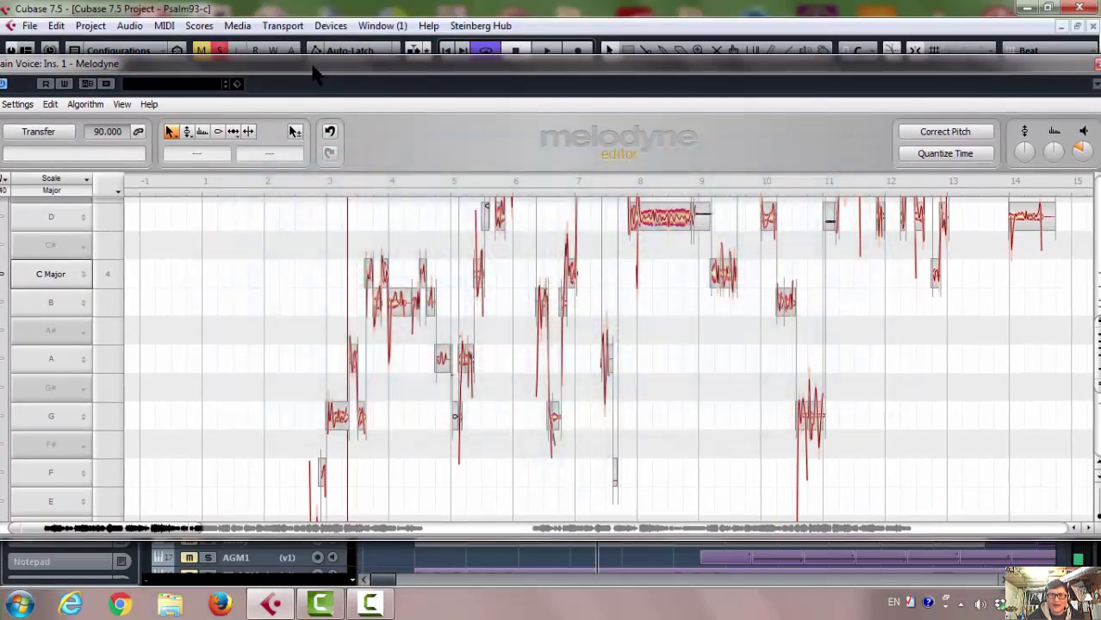